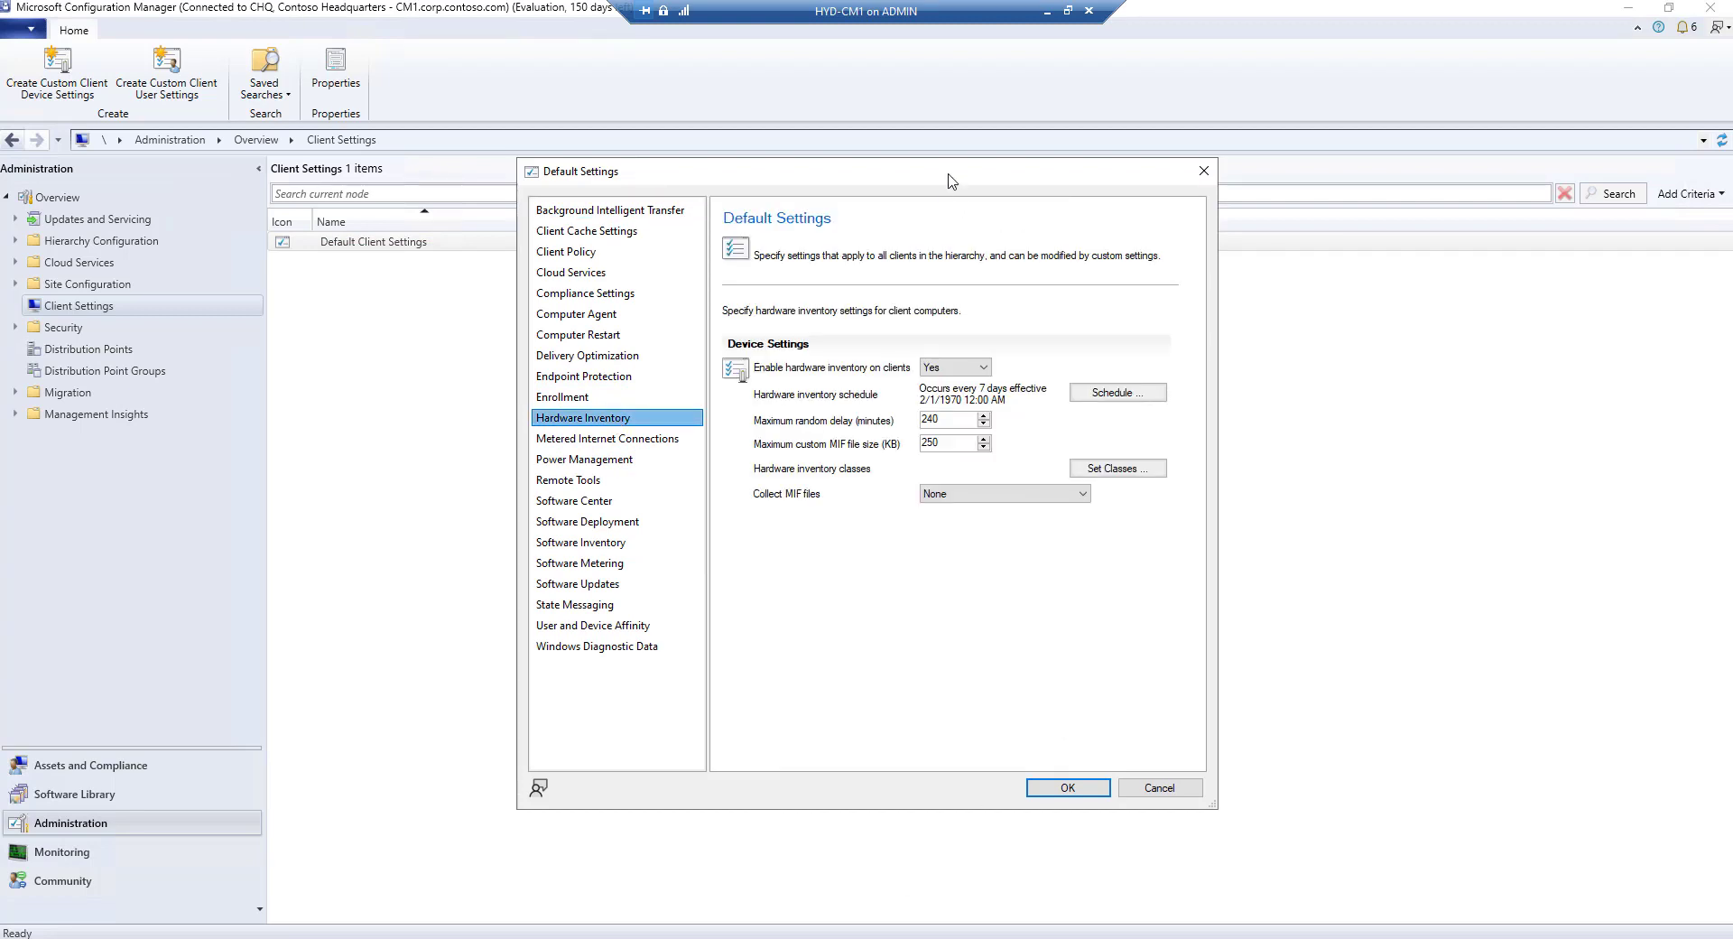
Review the hardware inventory schedule in the default client settings and close it without changes
{"action": "left_click_drag", "start_coordinate": [949, 174], "coordinate": [748, 174]}
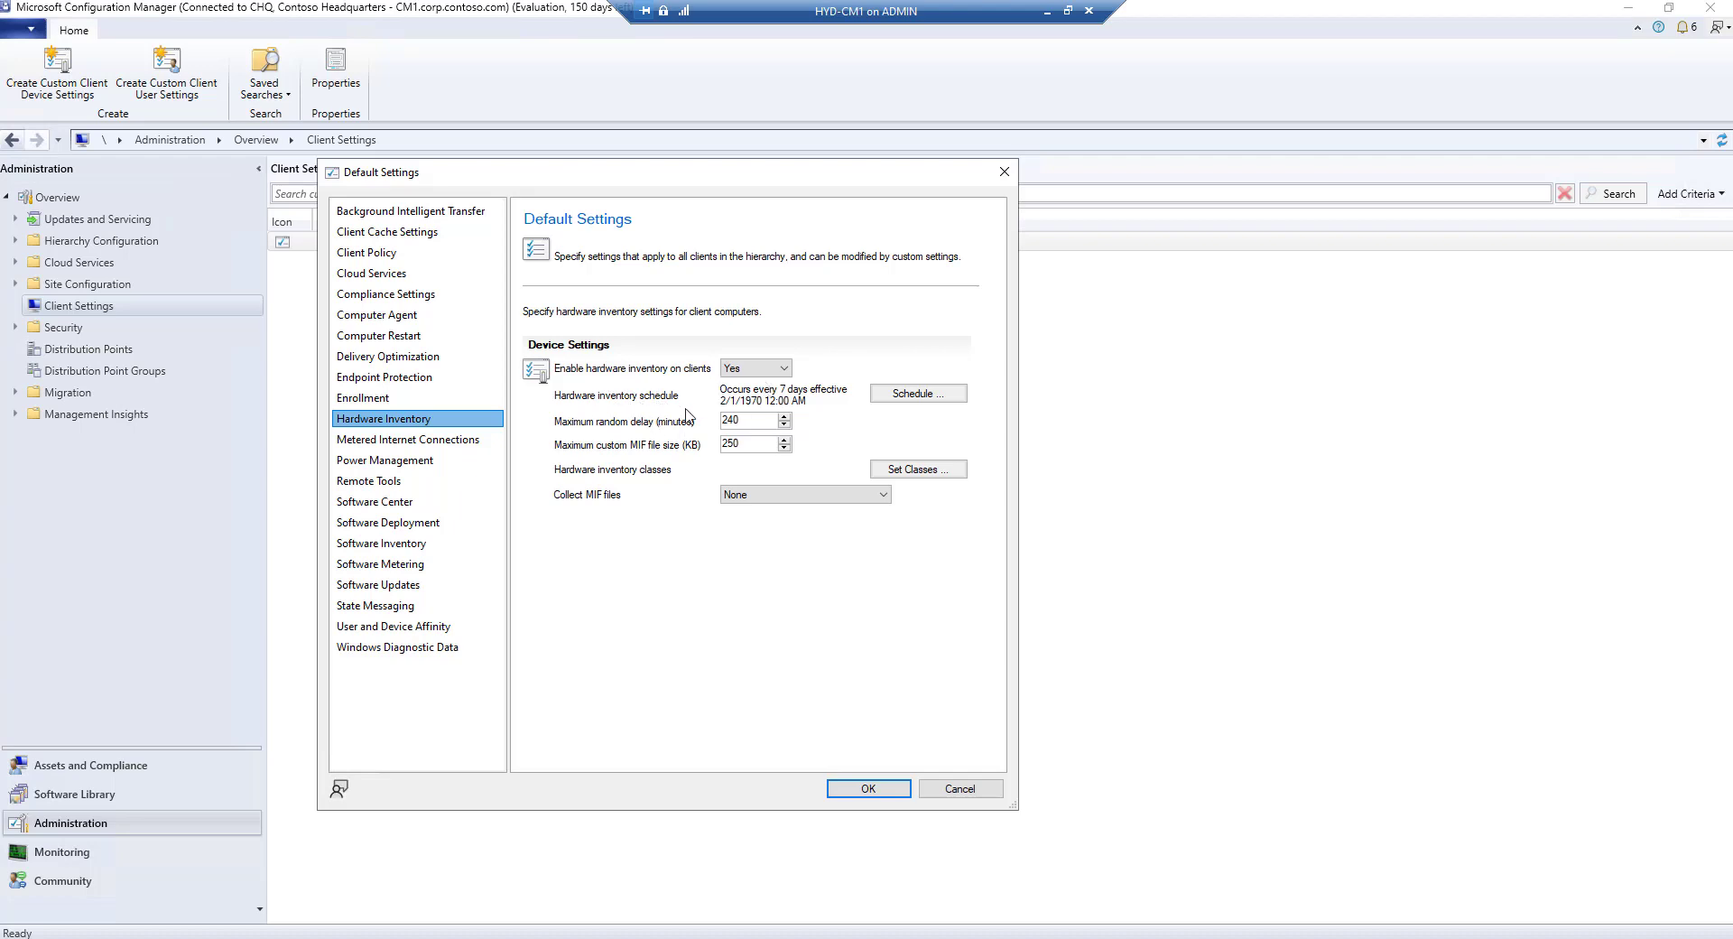
{"action": "left_click", "coordinate": [918, 395]}
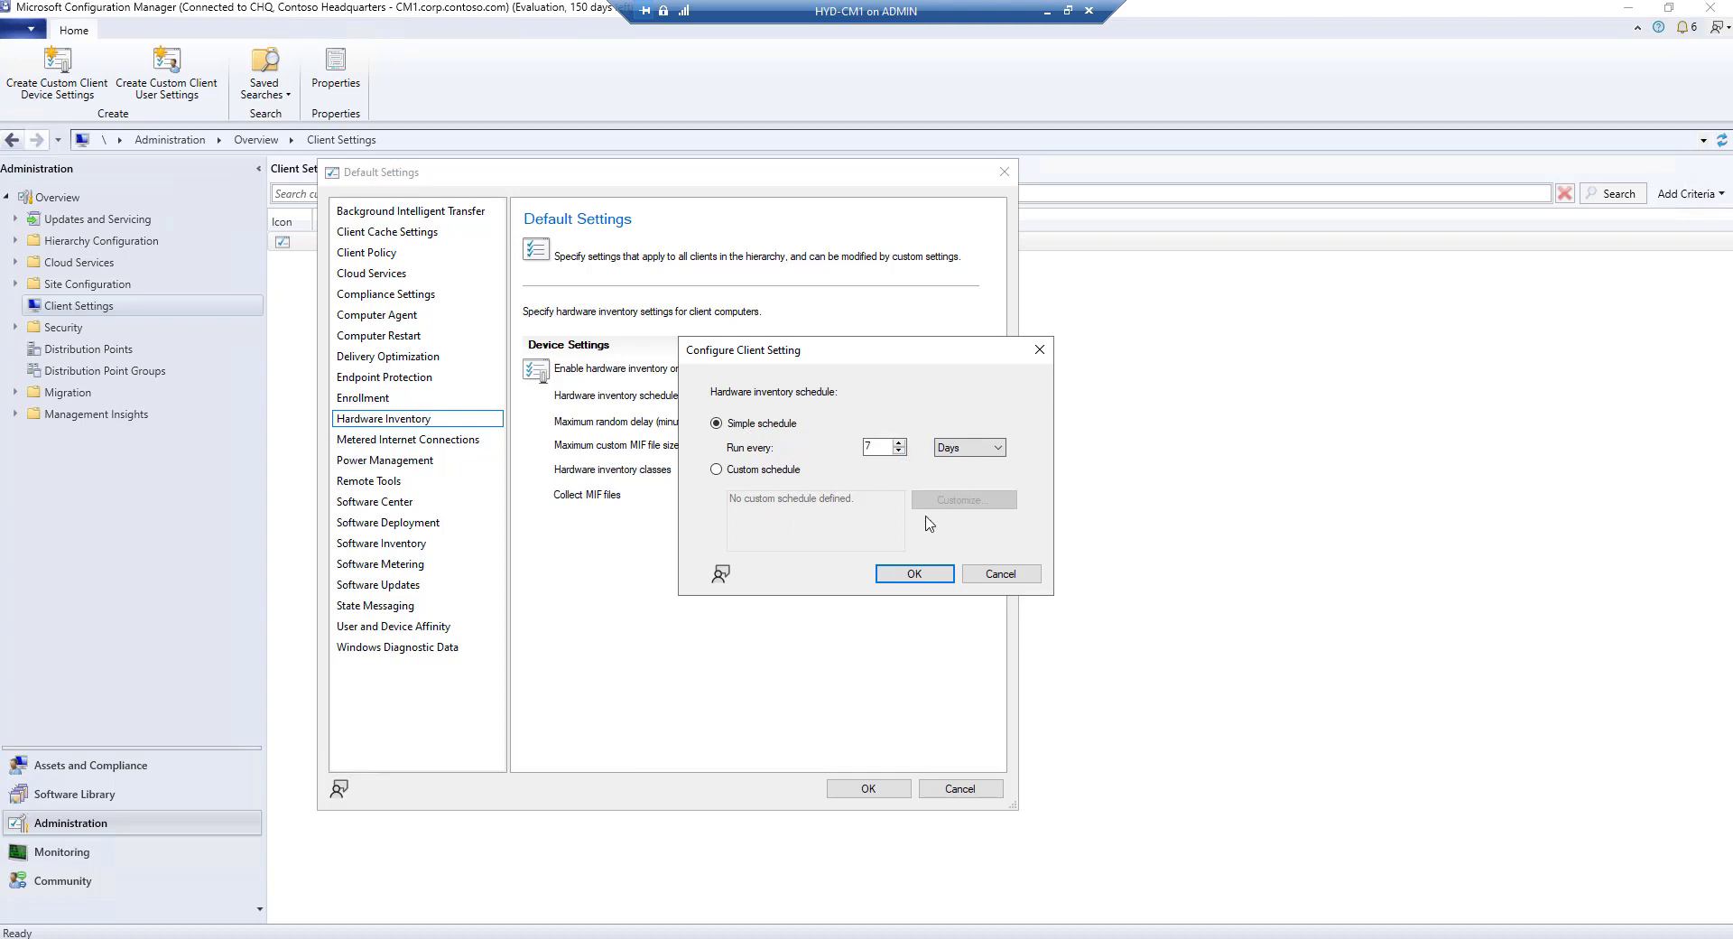
{"action": "left_click", "coordinate": [998, 578]}
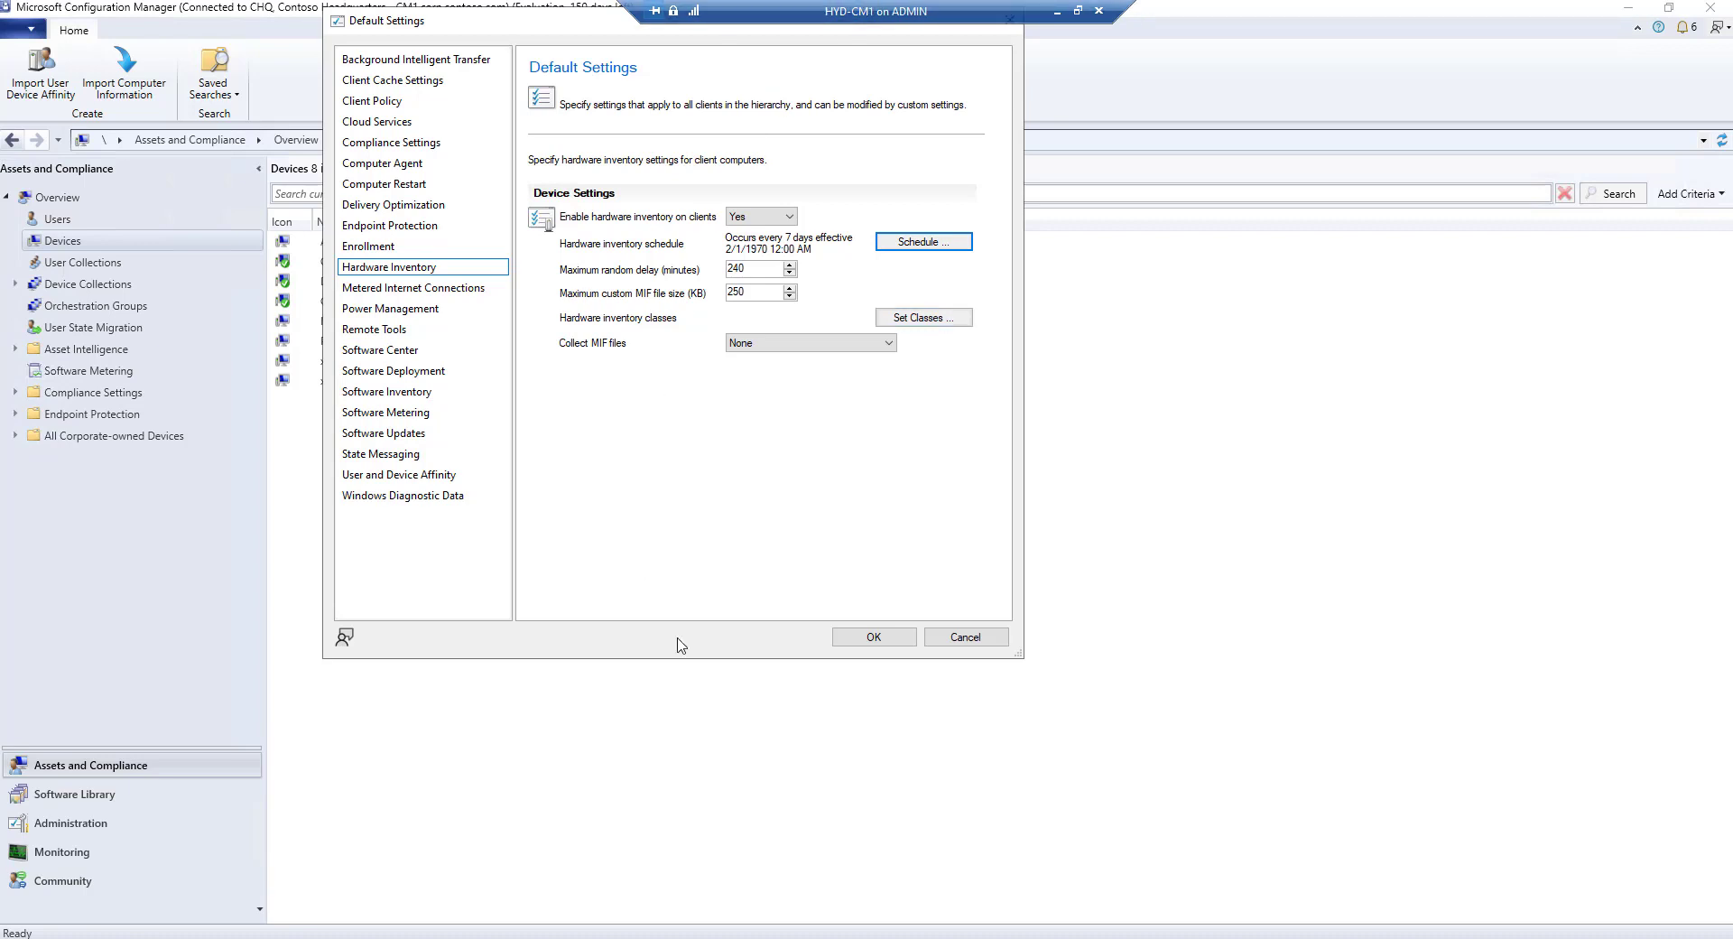
Switch to the HYD-GW1 virtual machine, dismiss its Shutdown Event Tracker and show the machine full screen
{"action": "left_click", "coordinate": [1057, 12]}
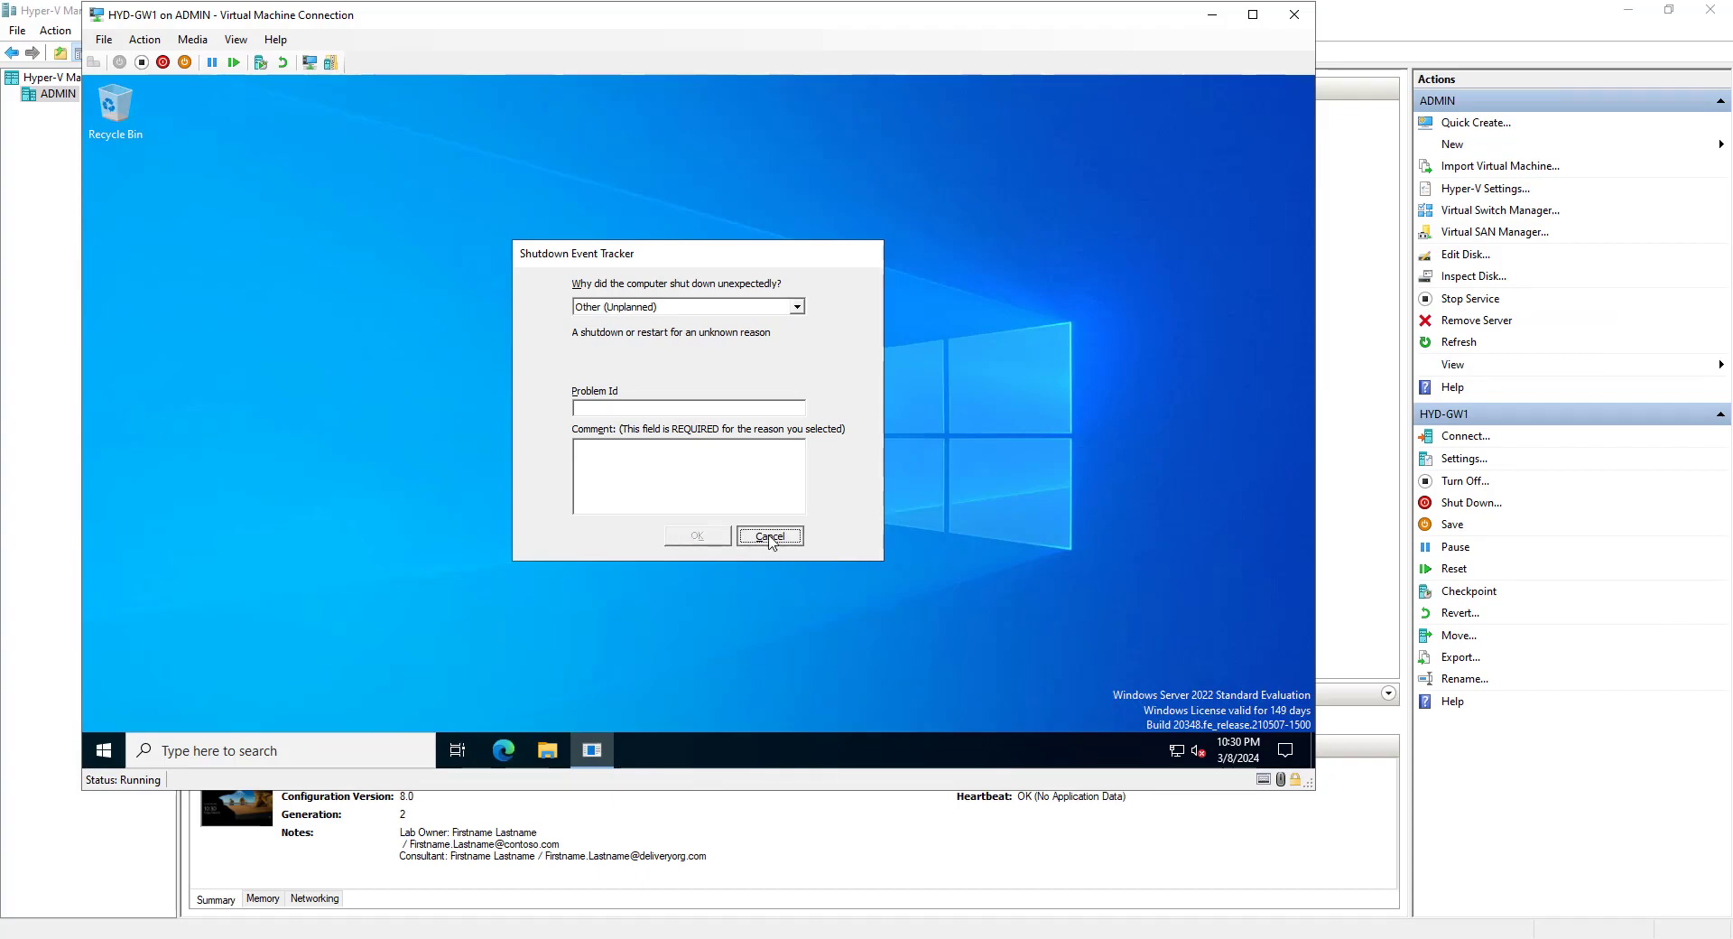
{"action": "left_click", "coordinate": [766, 534]}
{"action": "left_click", "coordinate": [1253, 14]}
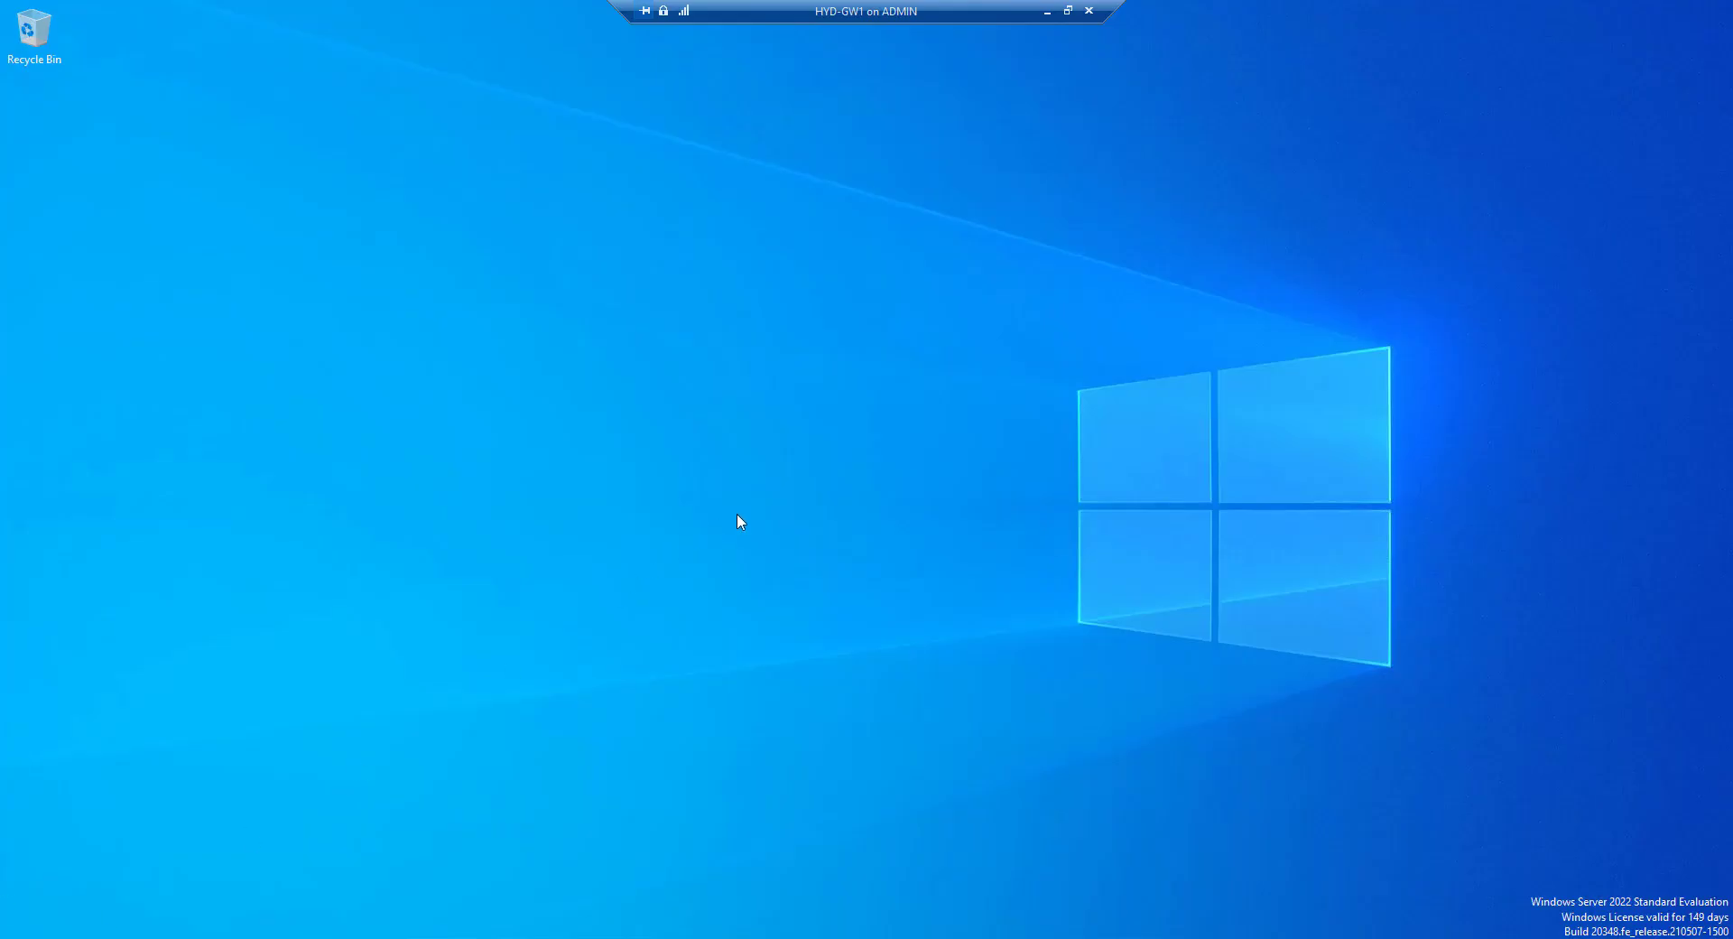
Open the folder C:\Windows\CCM\Inventory\Temp in File Explorer
{"action": "key", "text": "super"}
{"action": "left_click", "coordinate": [936, 462]}
{"action": "key", "text": "super+e"}
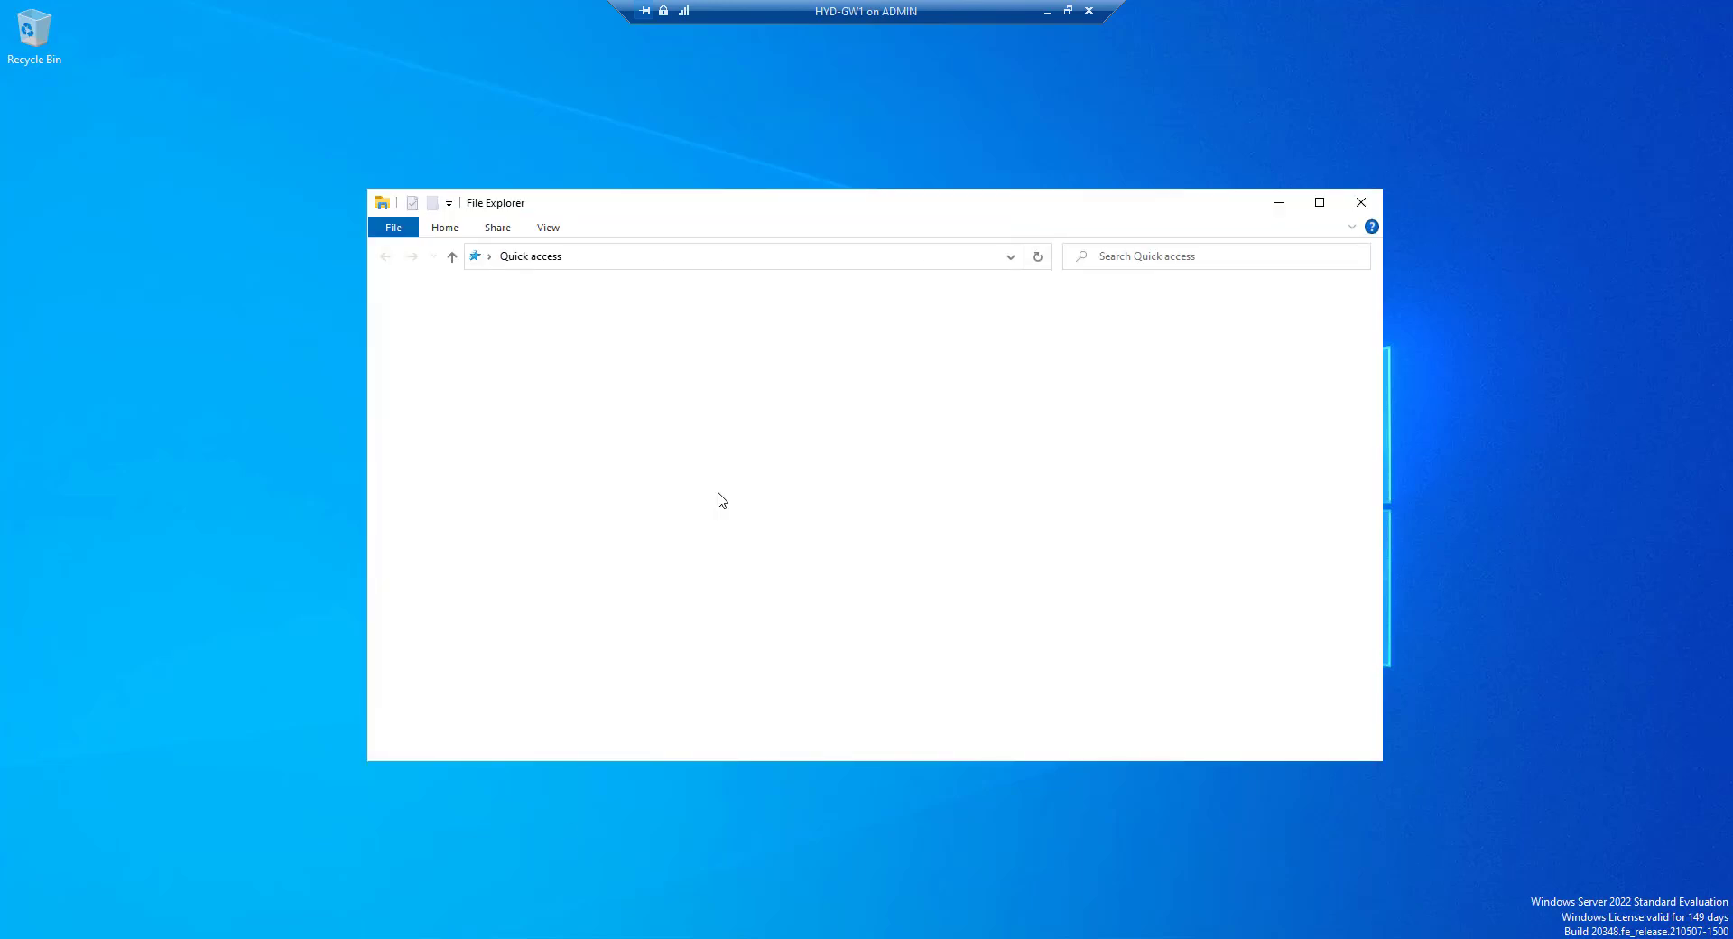
{"action": "left_click", "coordinate": [425, 420]}
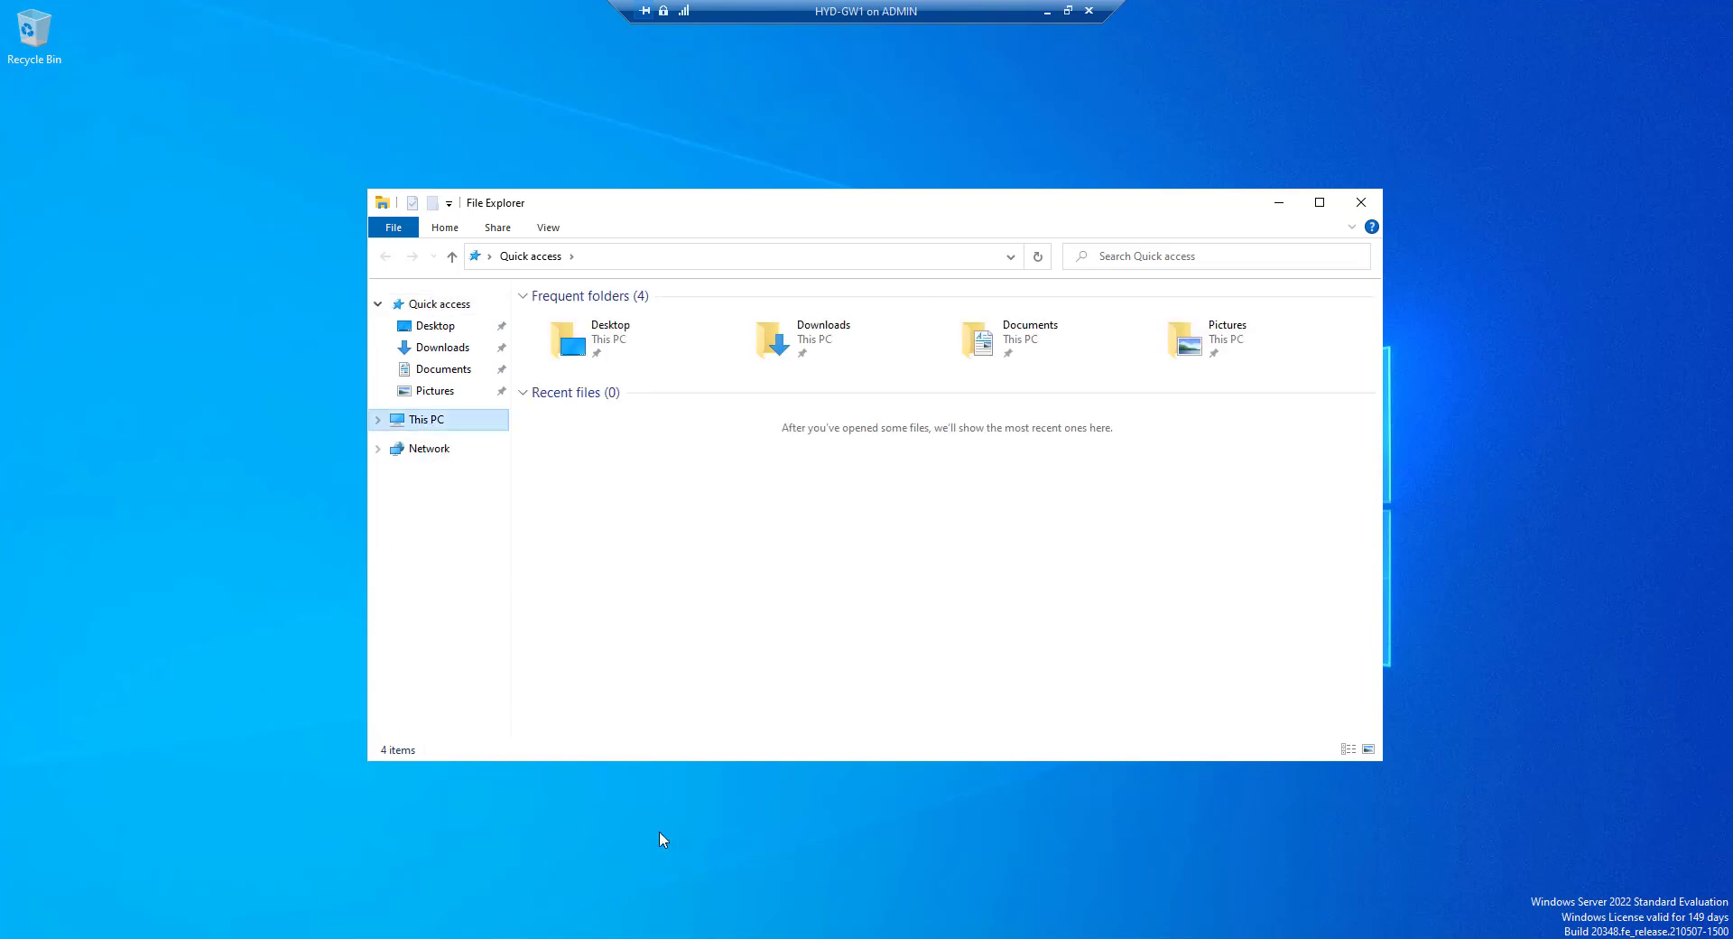
{"action": "double_click", "coordinate": [659, 510]}
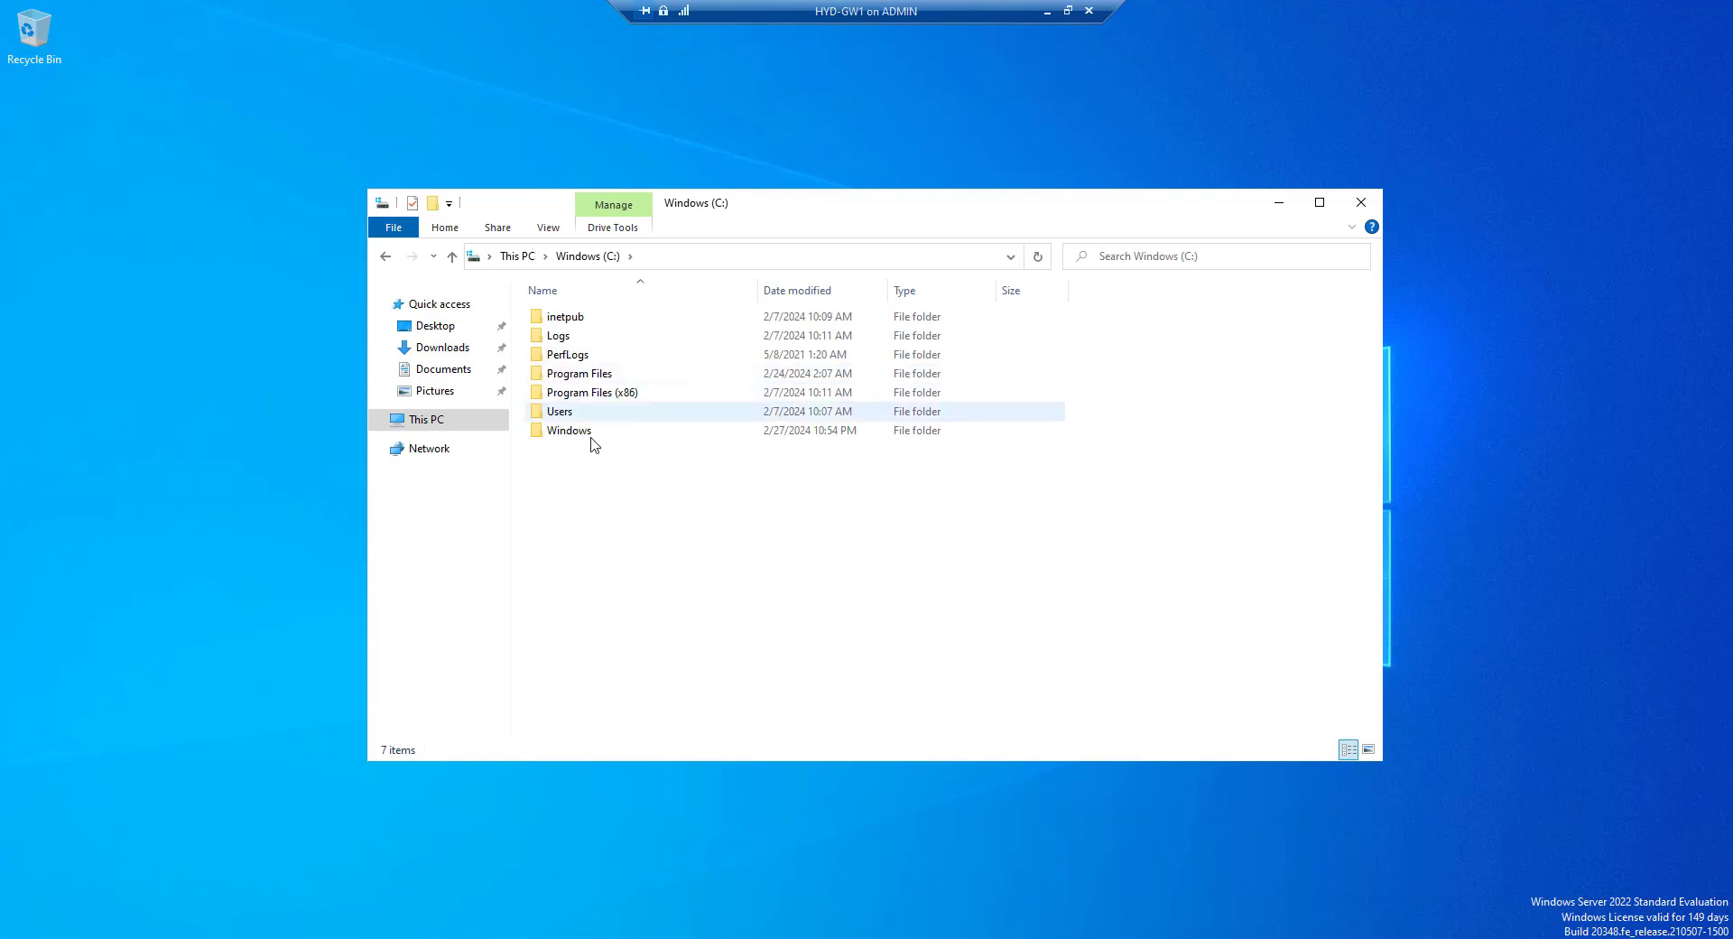
{"action": "double_click", "coordinate": [592, 431]}
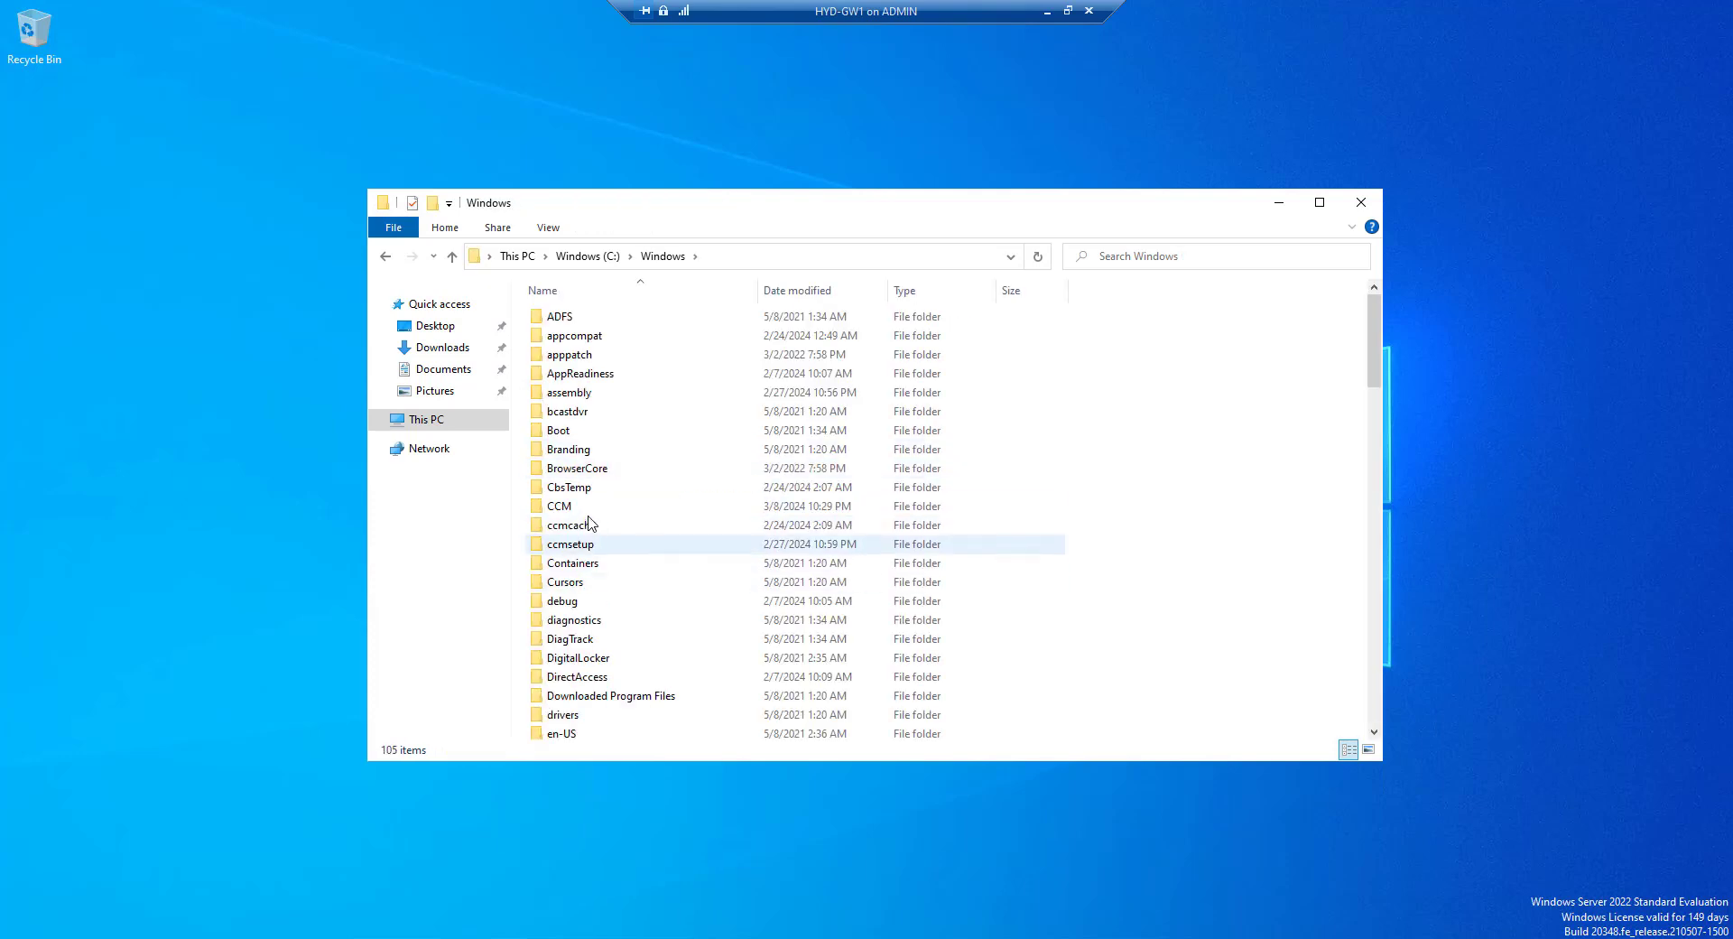
{"action": "double_click", "coordinate": [582, 504]}
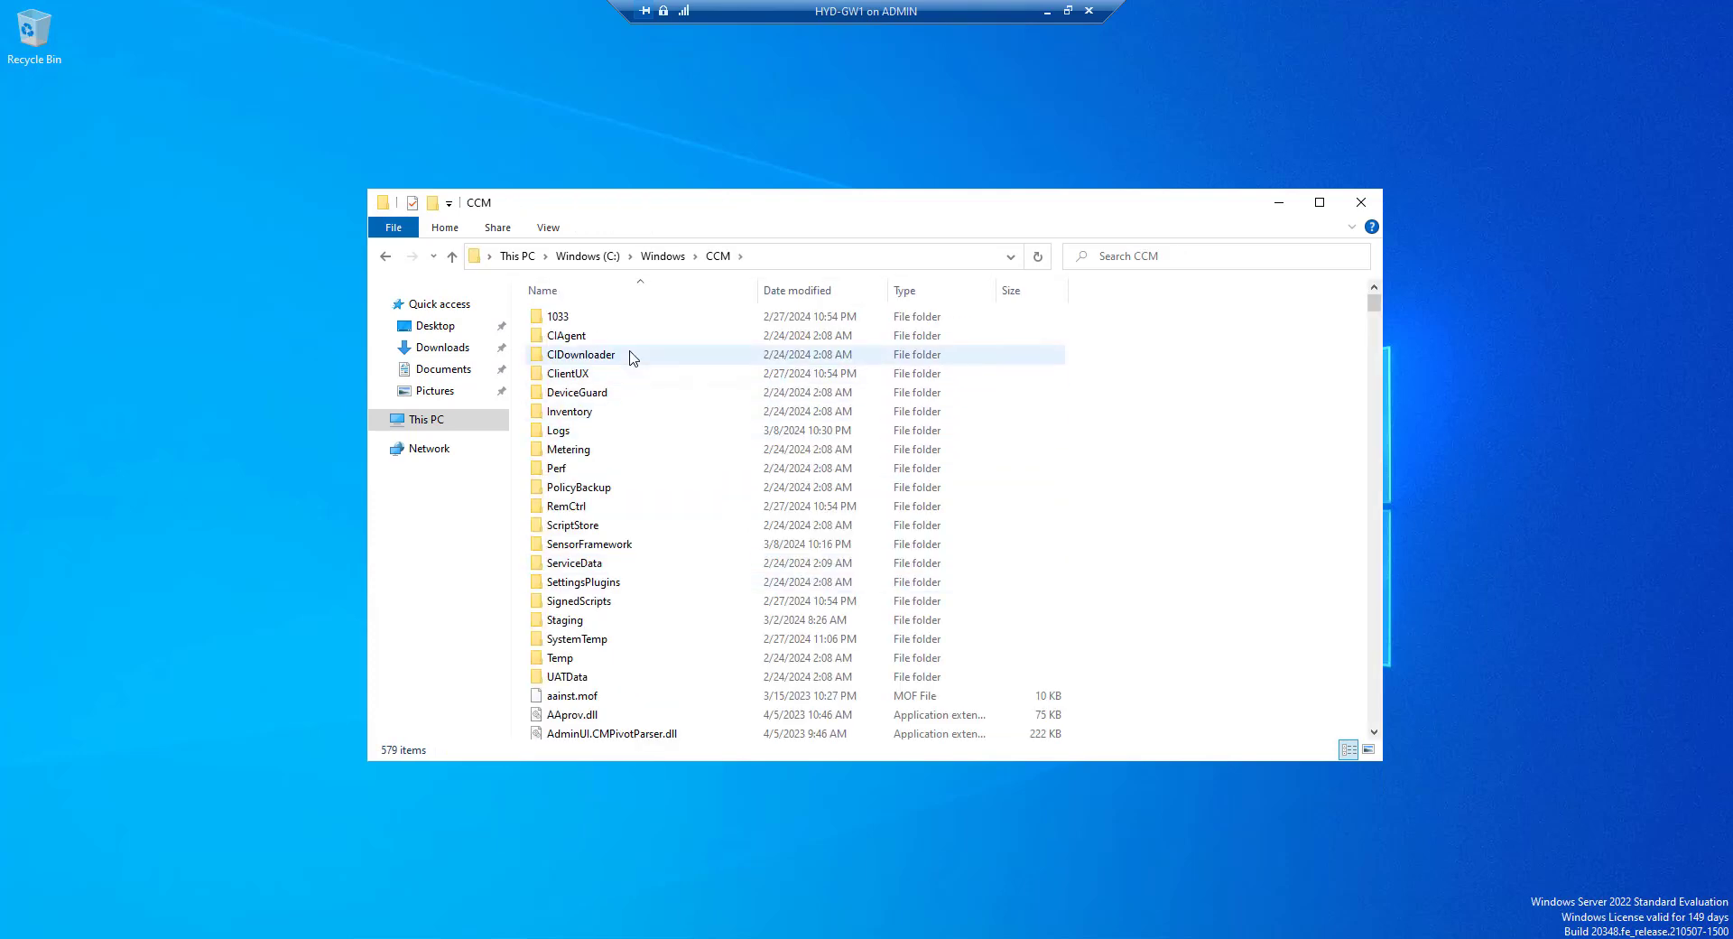
{"action": "double_click", "coordinate": [570, 412]}
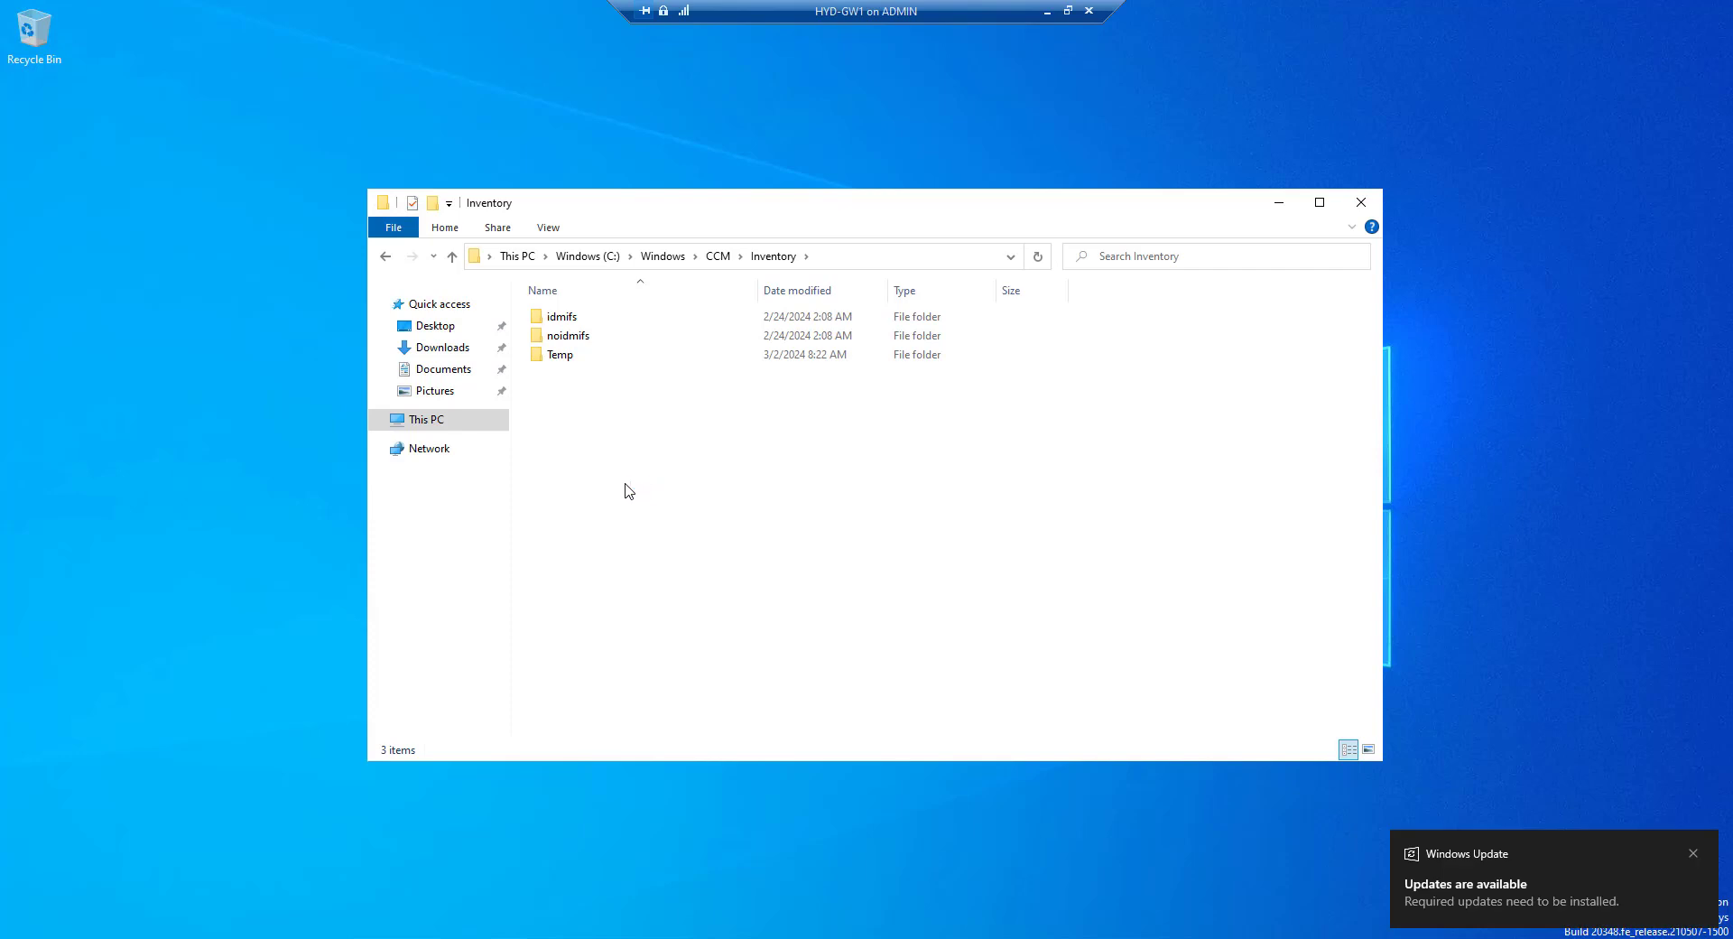
{"action": "double_click", "coordinate": [582, 354]}
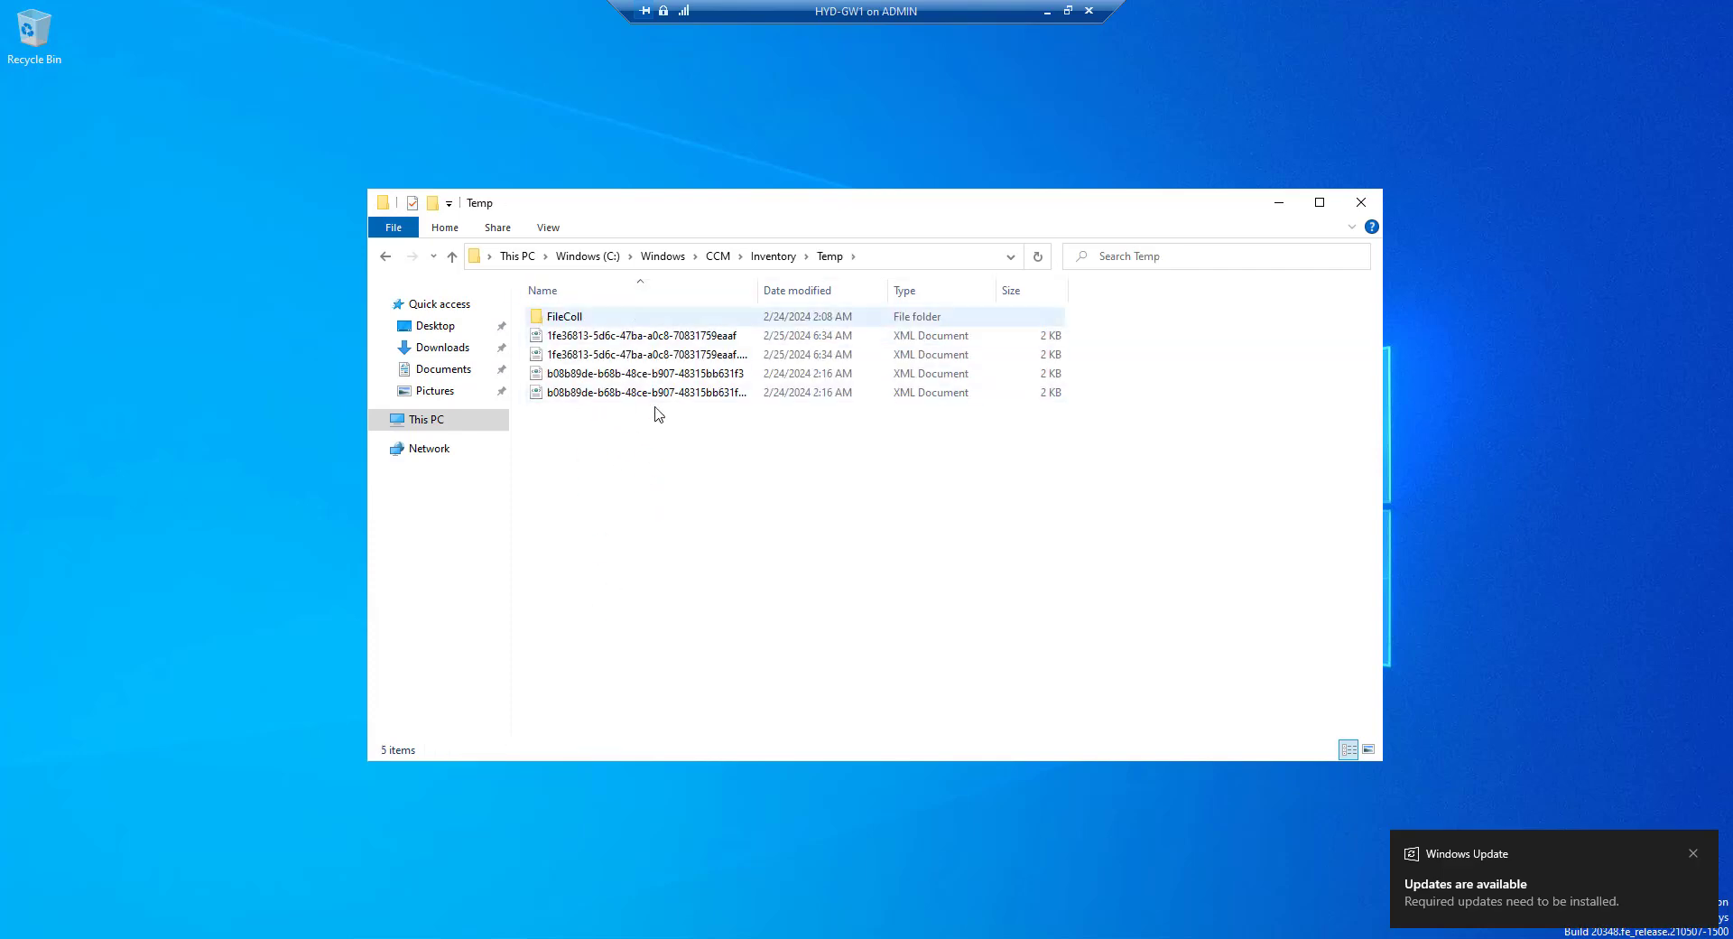
Widen the Name column to read the full XML file names, then go back to the Inventory folder and close File Explorer
{"action": "left_click_drag", "start_coordinate": [762, 289], "coordinate": [837, 290]}
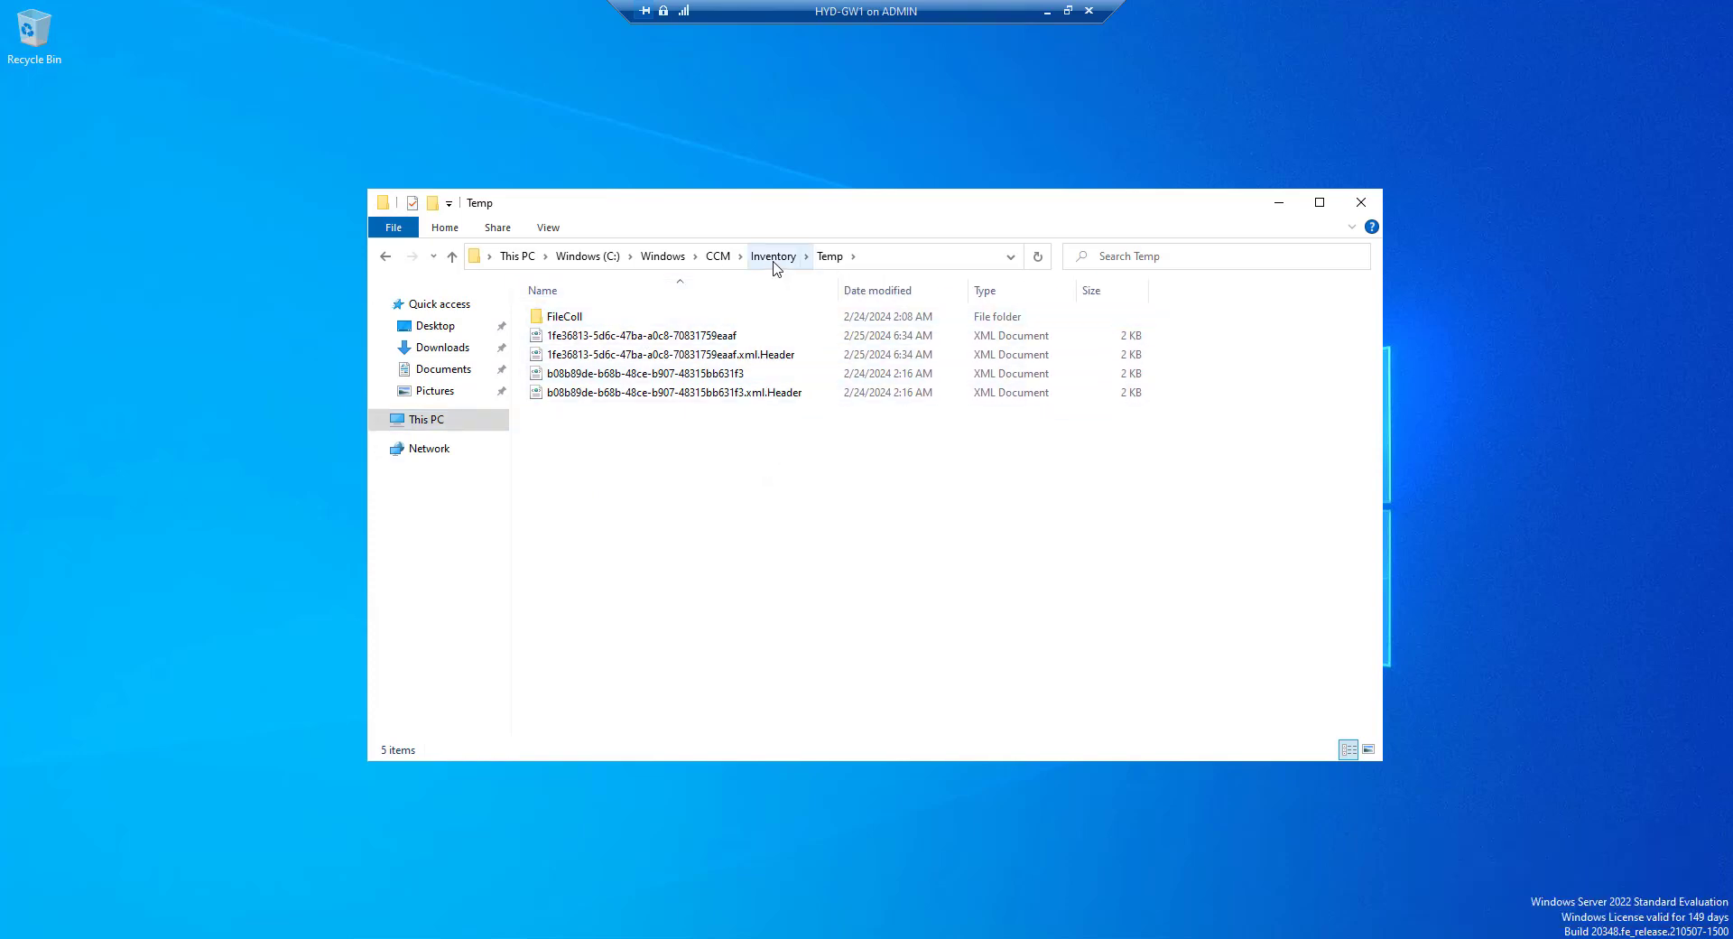
{"action": "left_click", "coordinate": [774, 257]}
{"action": "left_click", "coordinate": [1361, 202]}
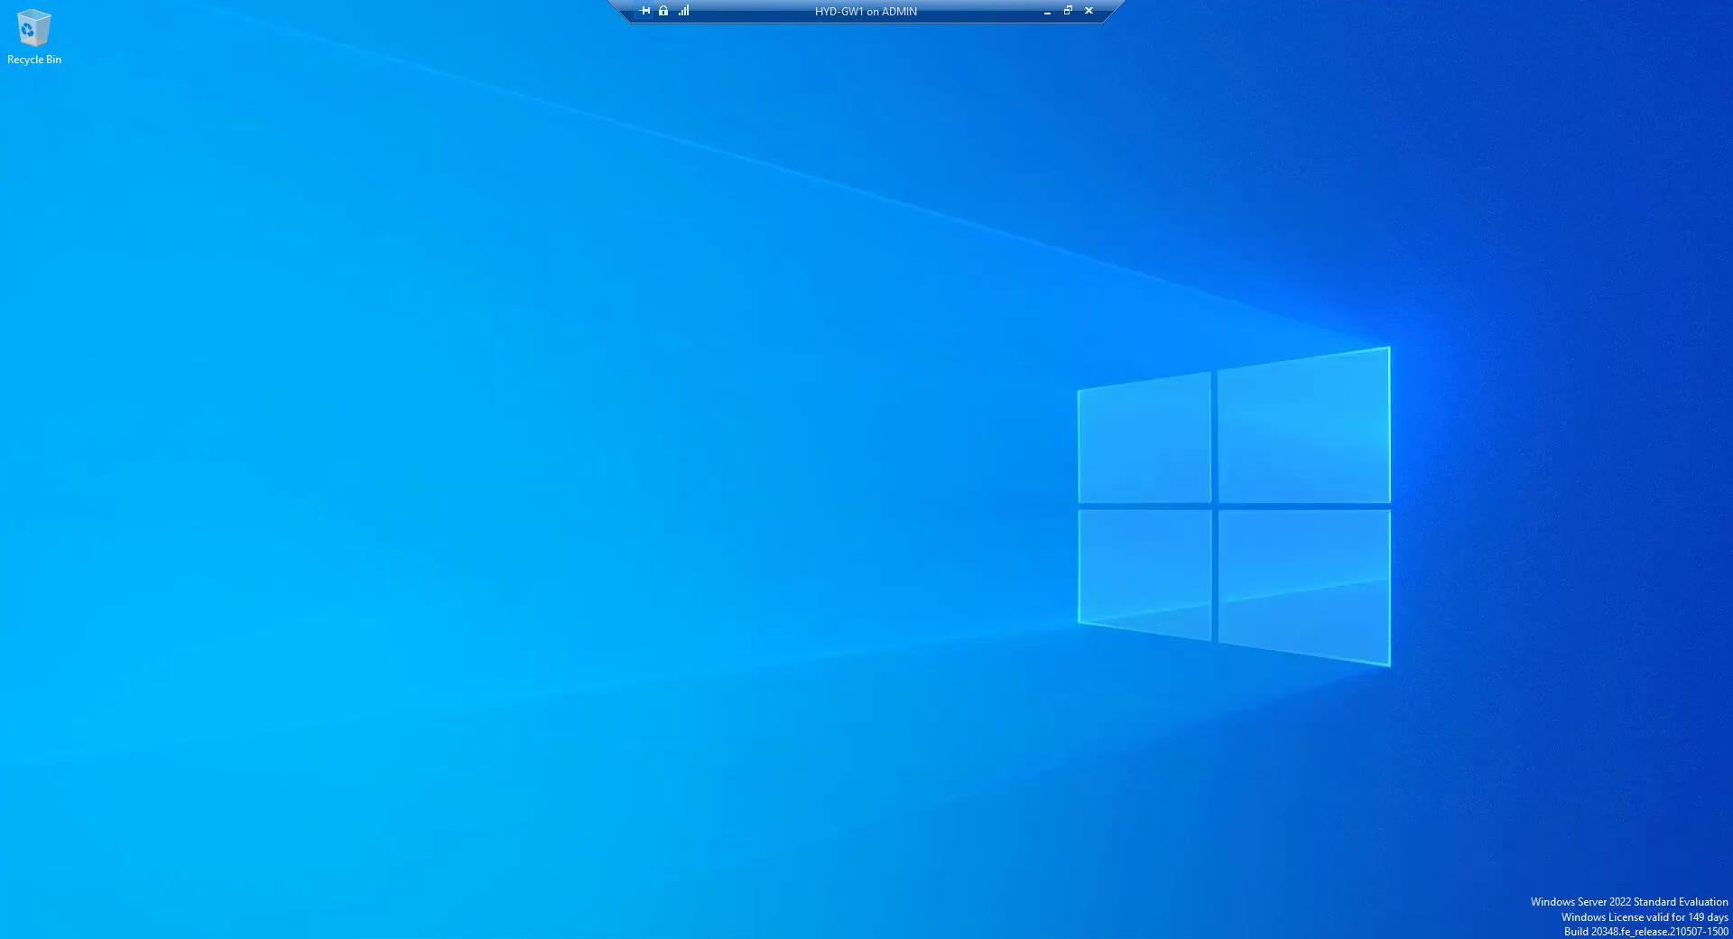
Open Control Panel on HYD-GW1 and show all items as small icons
{"action": "key", "text": "super"}
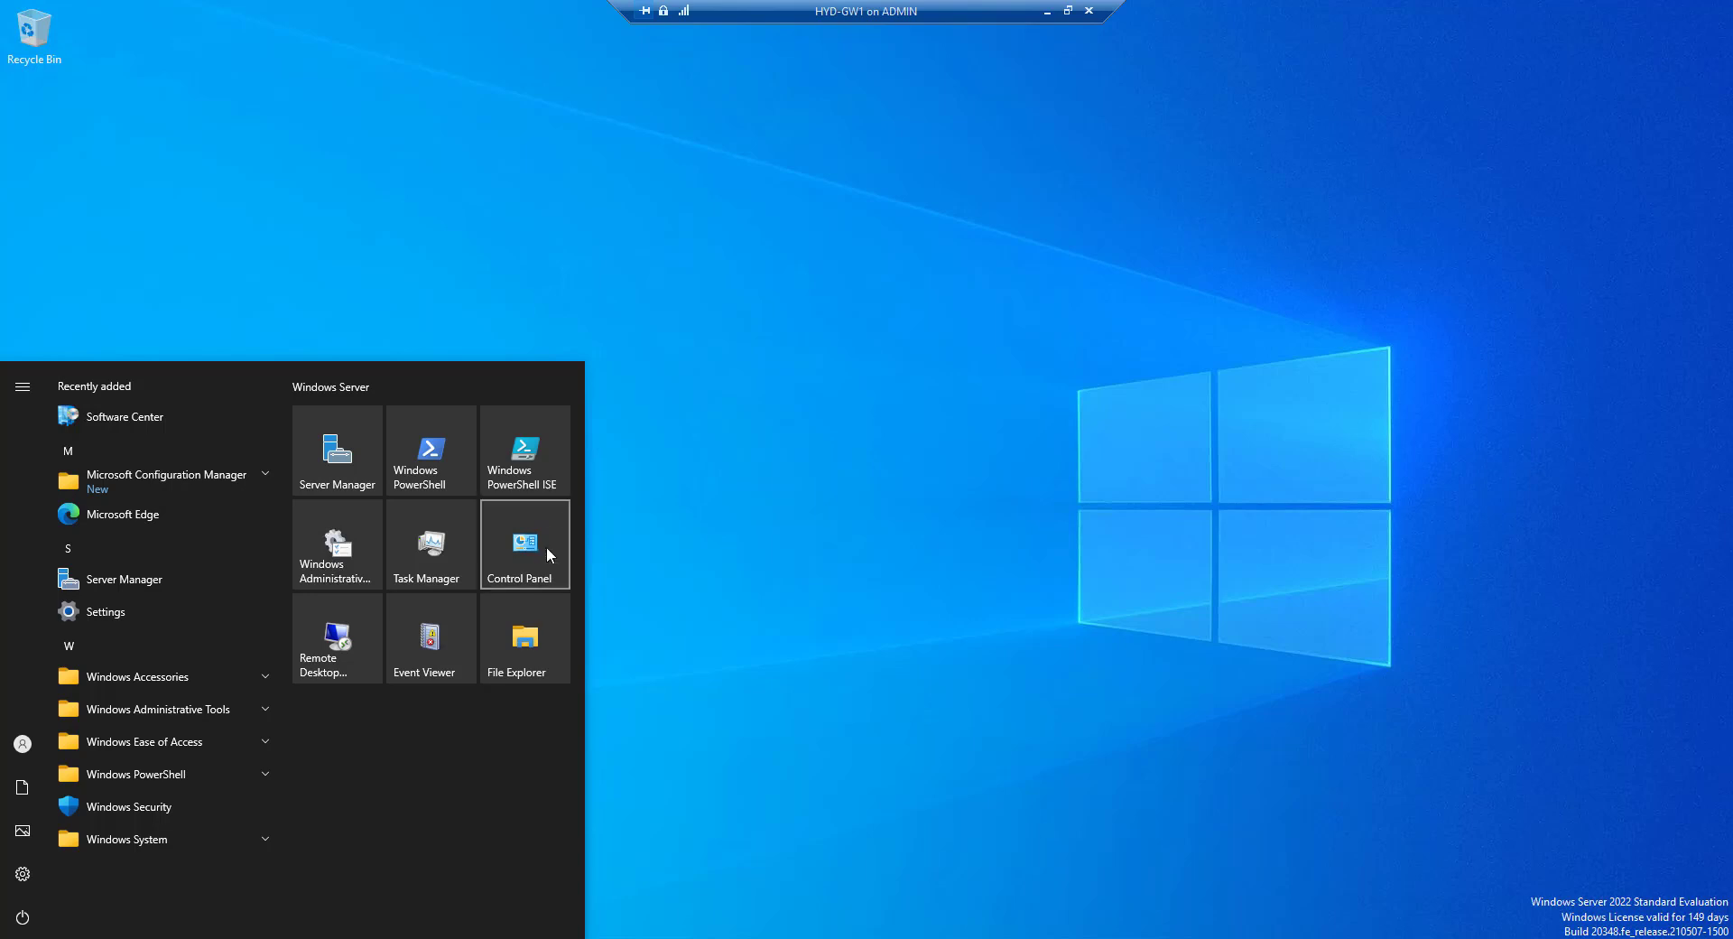
{"action": "left_click", "coordinate": [743, 746]}
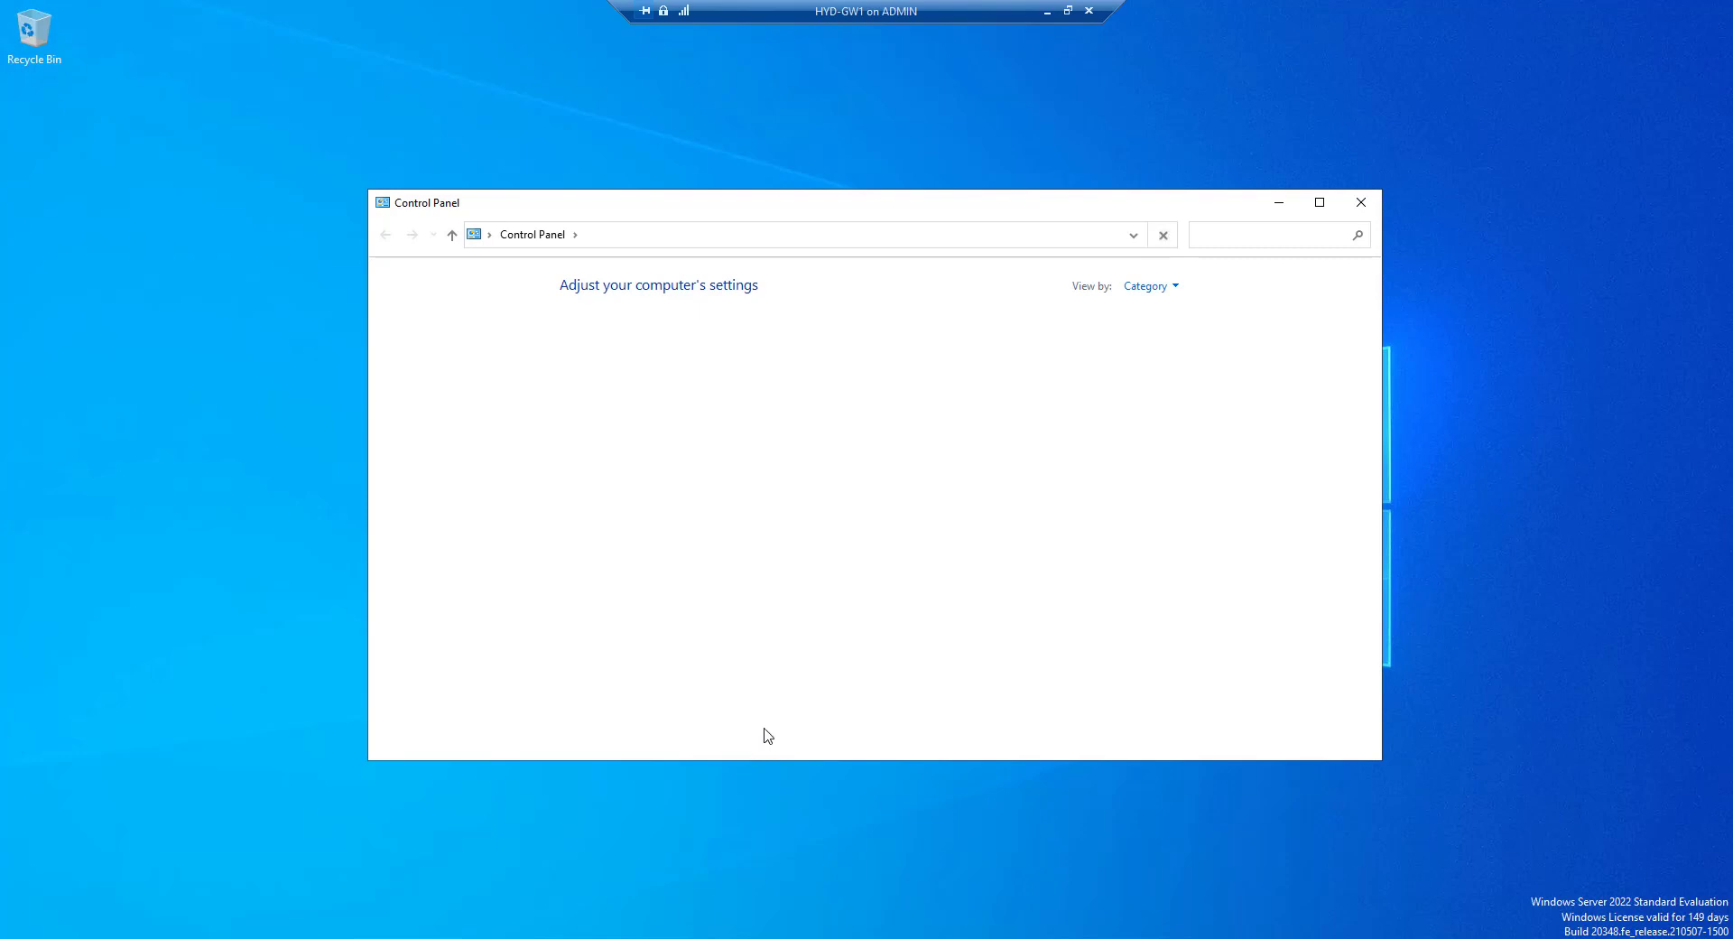
{"action": "left_click", "coordinate": [1165, 288]}
{"action": "left_click", "coordinate": [1158, 357]}
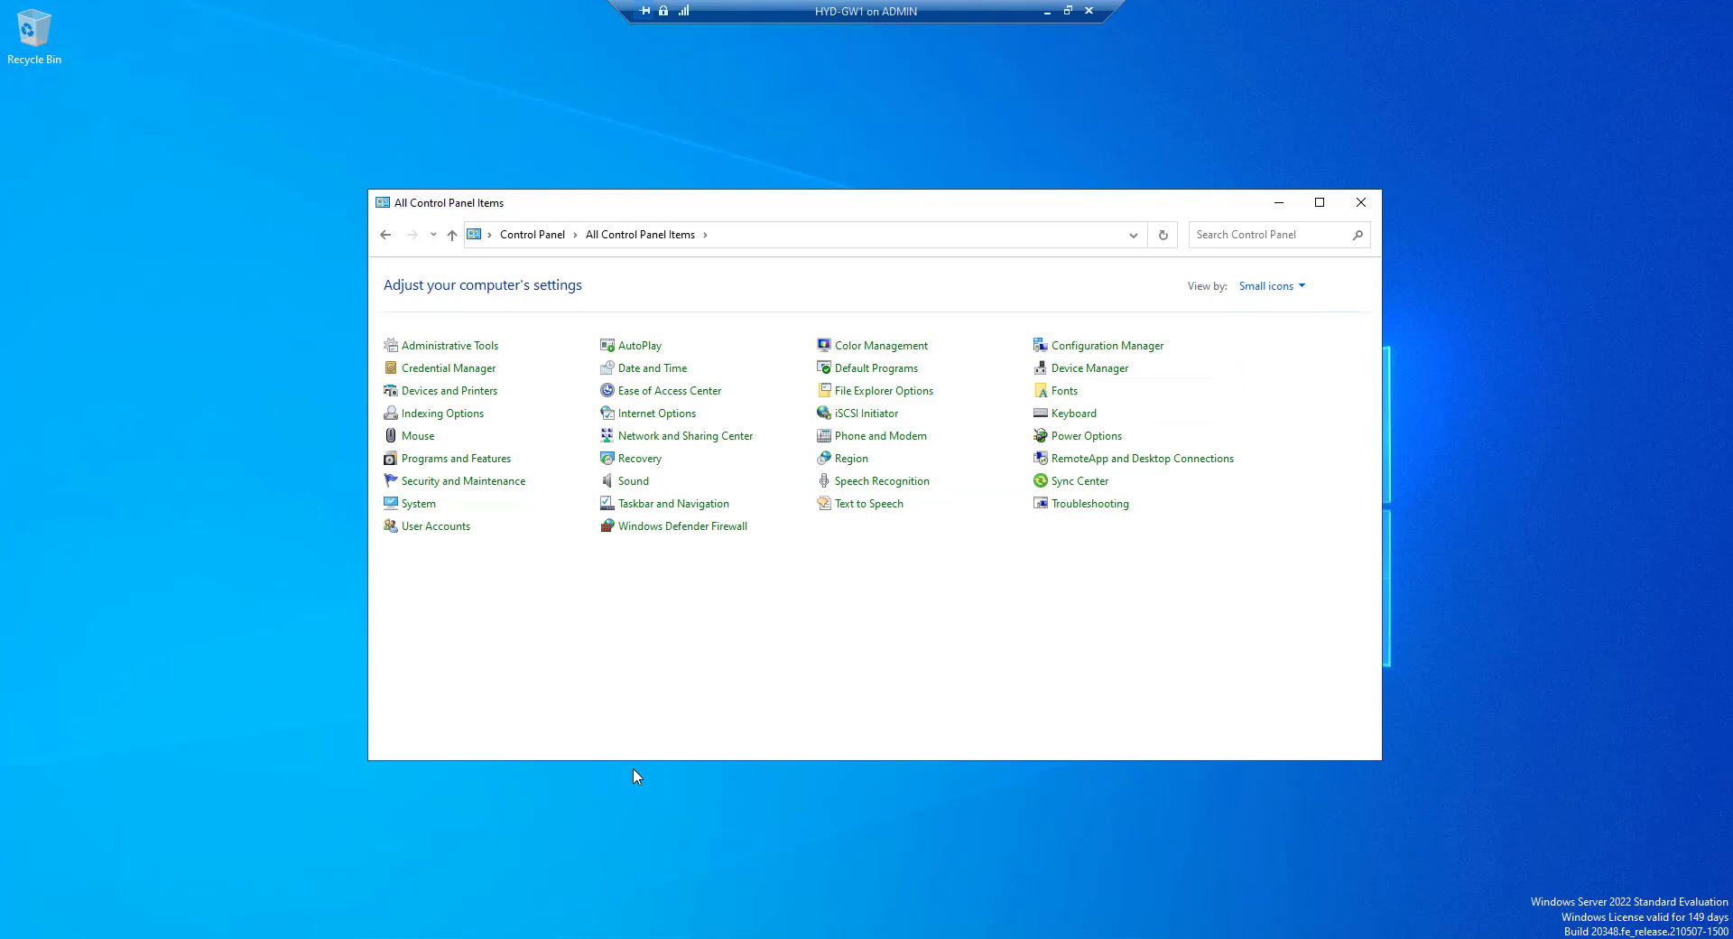
Open the Configuration Manager client properties and select the Hardware Inventory Cycle among the client actions
{"action": "left_click", "coordinate": [1140, 357]}
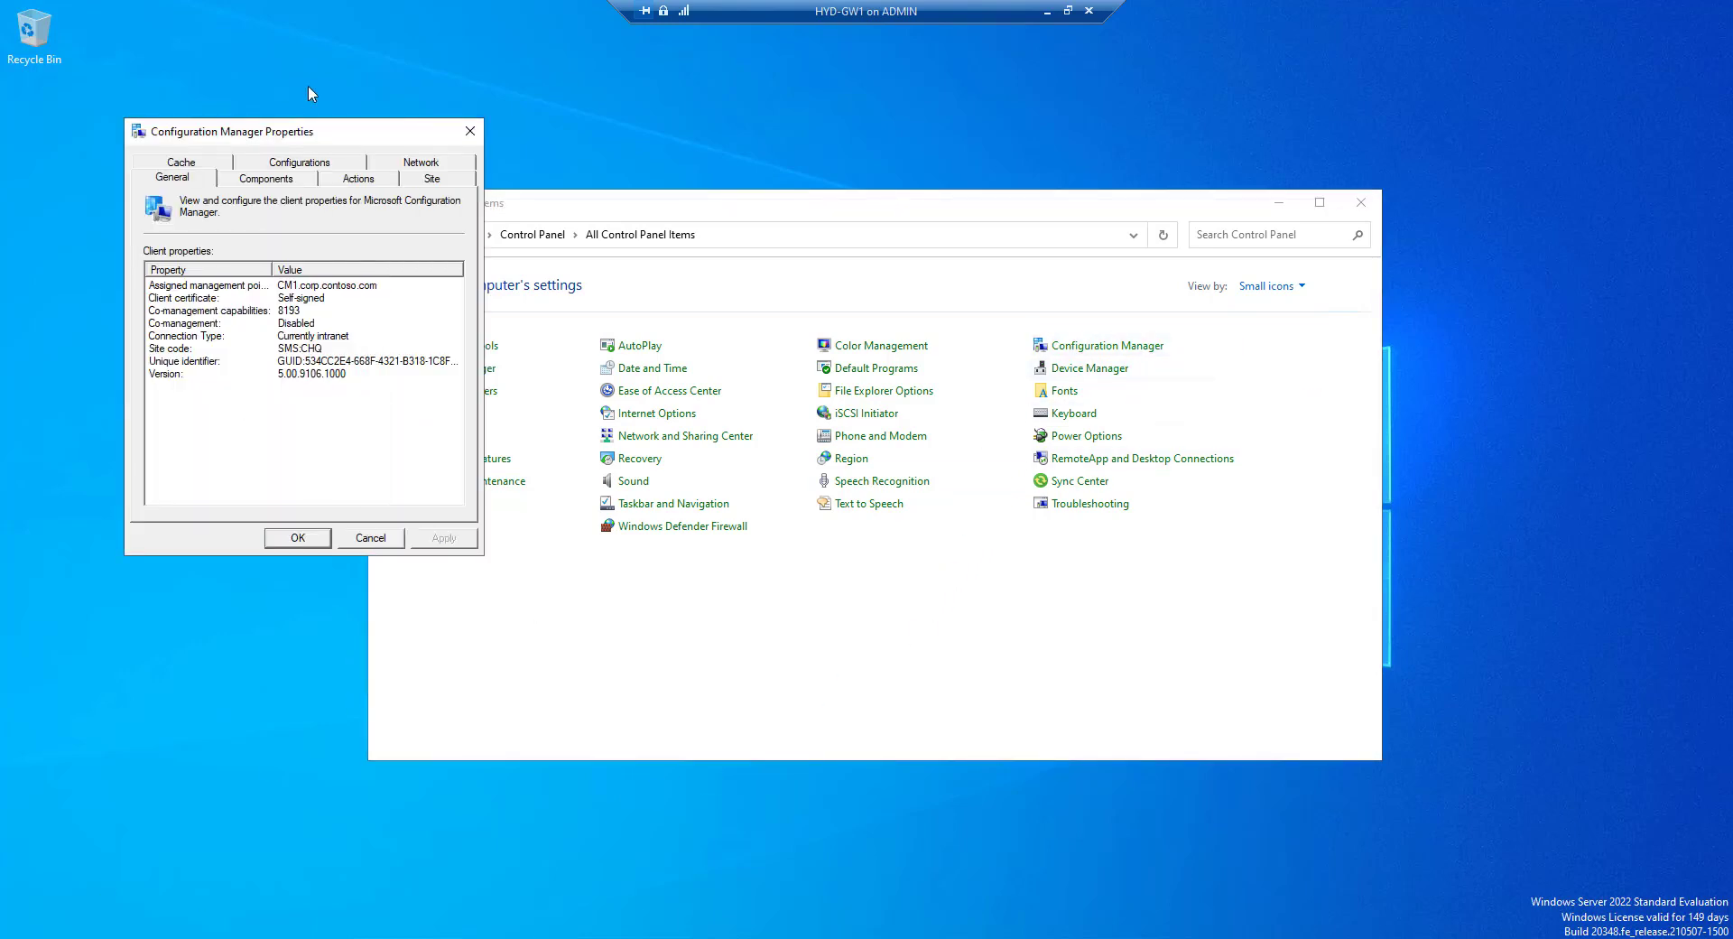
{"action": "left_click", "coordinate": [362, 184]}
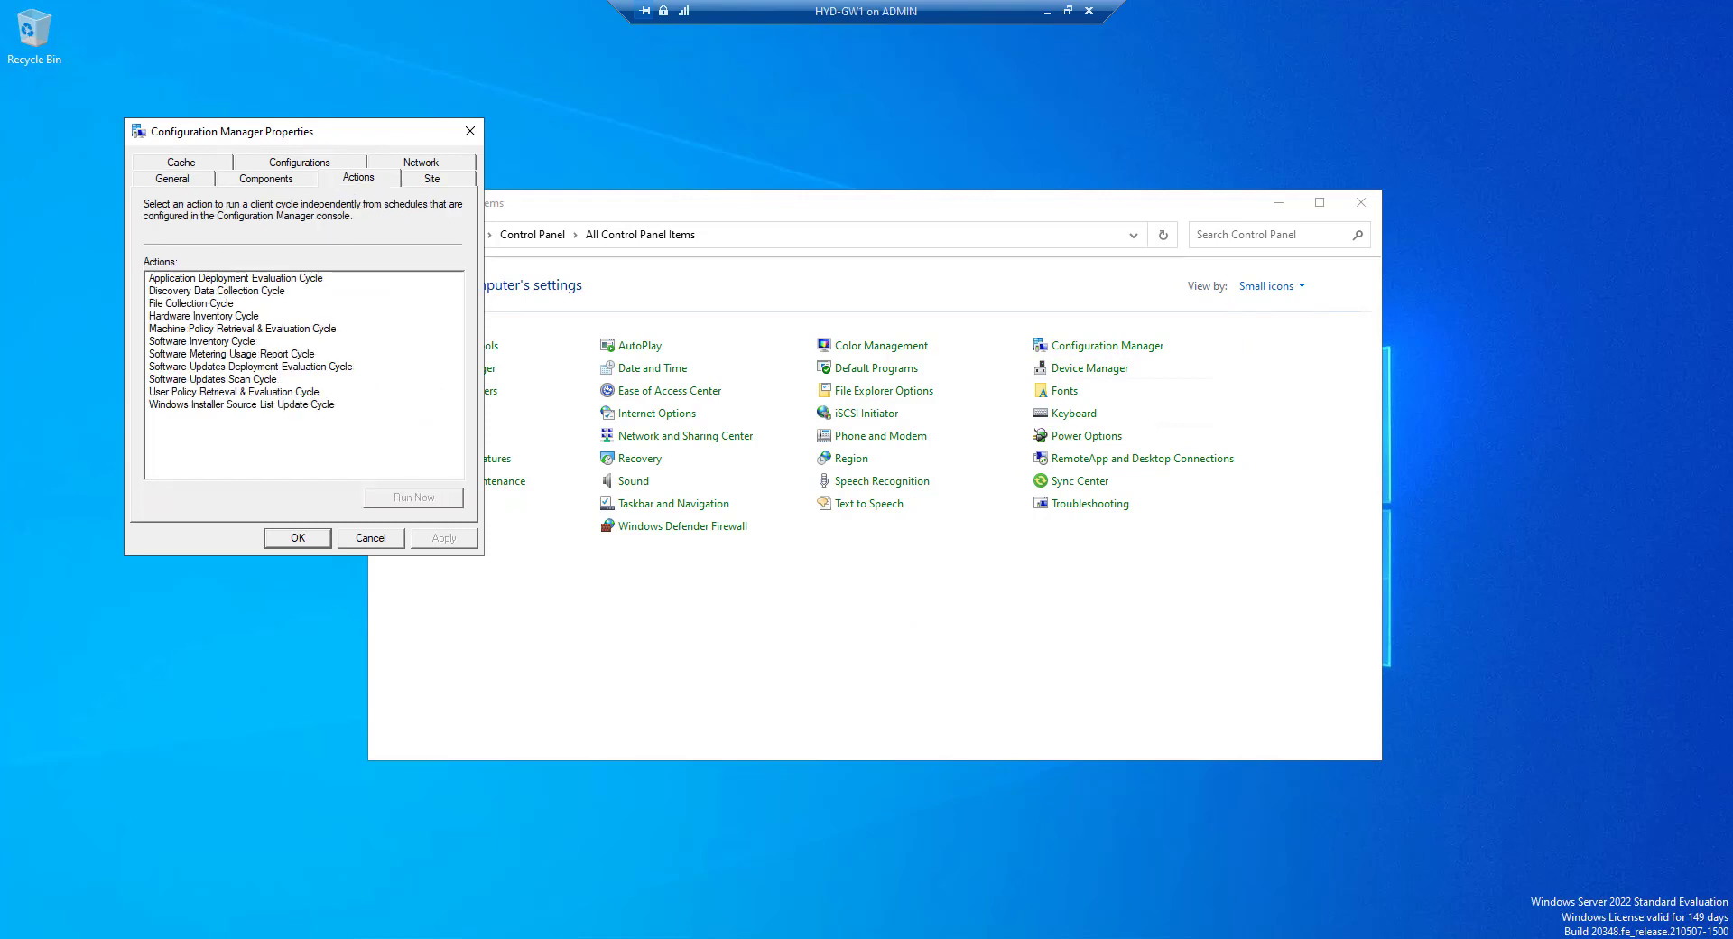
{"action": "left_click", "coordinate": [215, 316]}
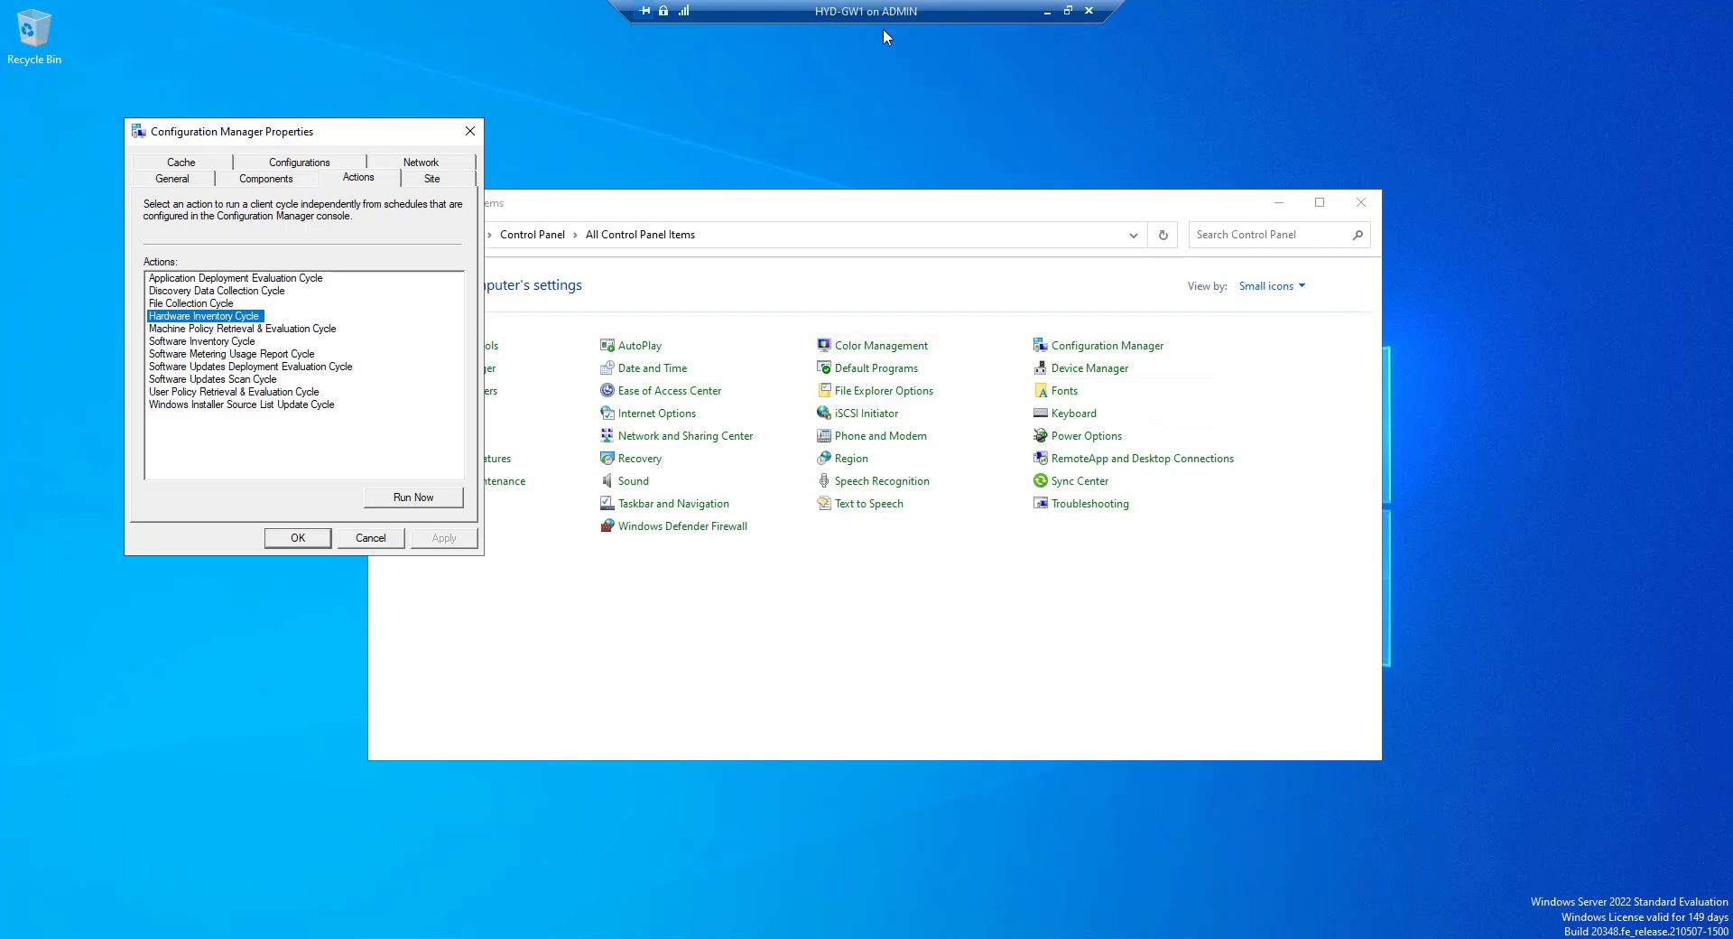
Switch back to the HYD-CM1 virtual machine and bring the Configuration Manager console maximized in front of the Default Settings dialog
{"action": "left_click", "coordinate": [1047, 11]}
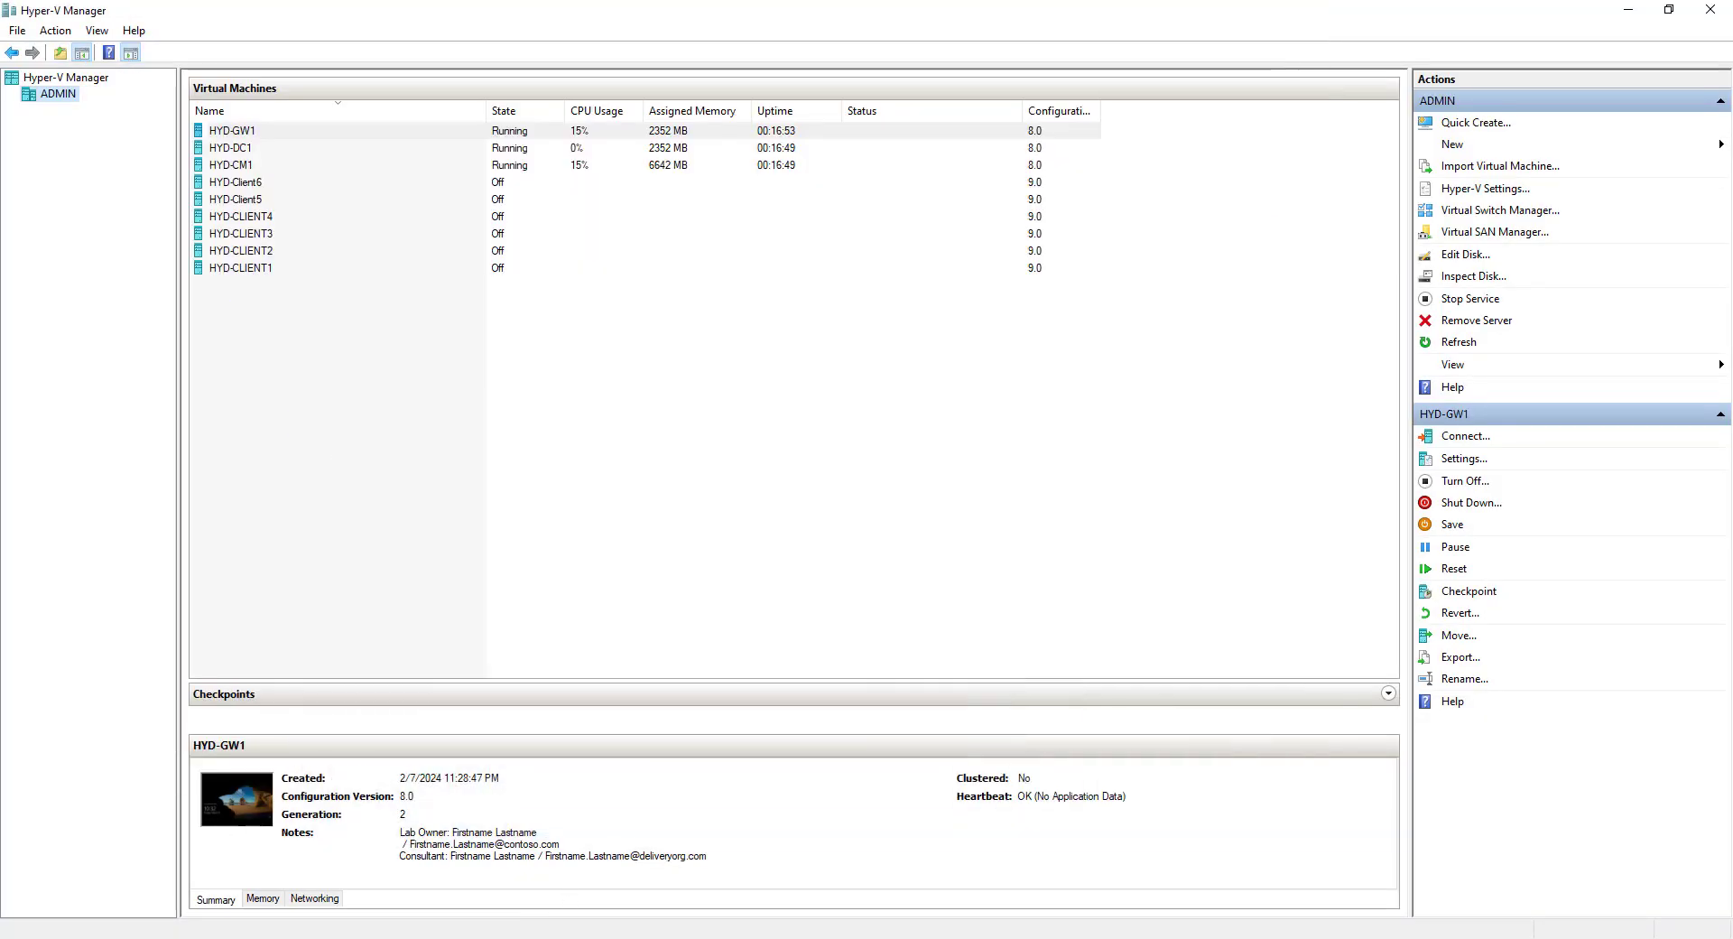
{"action": "mouse_move", "coordinate": [591, 938]}
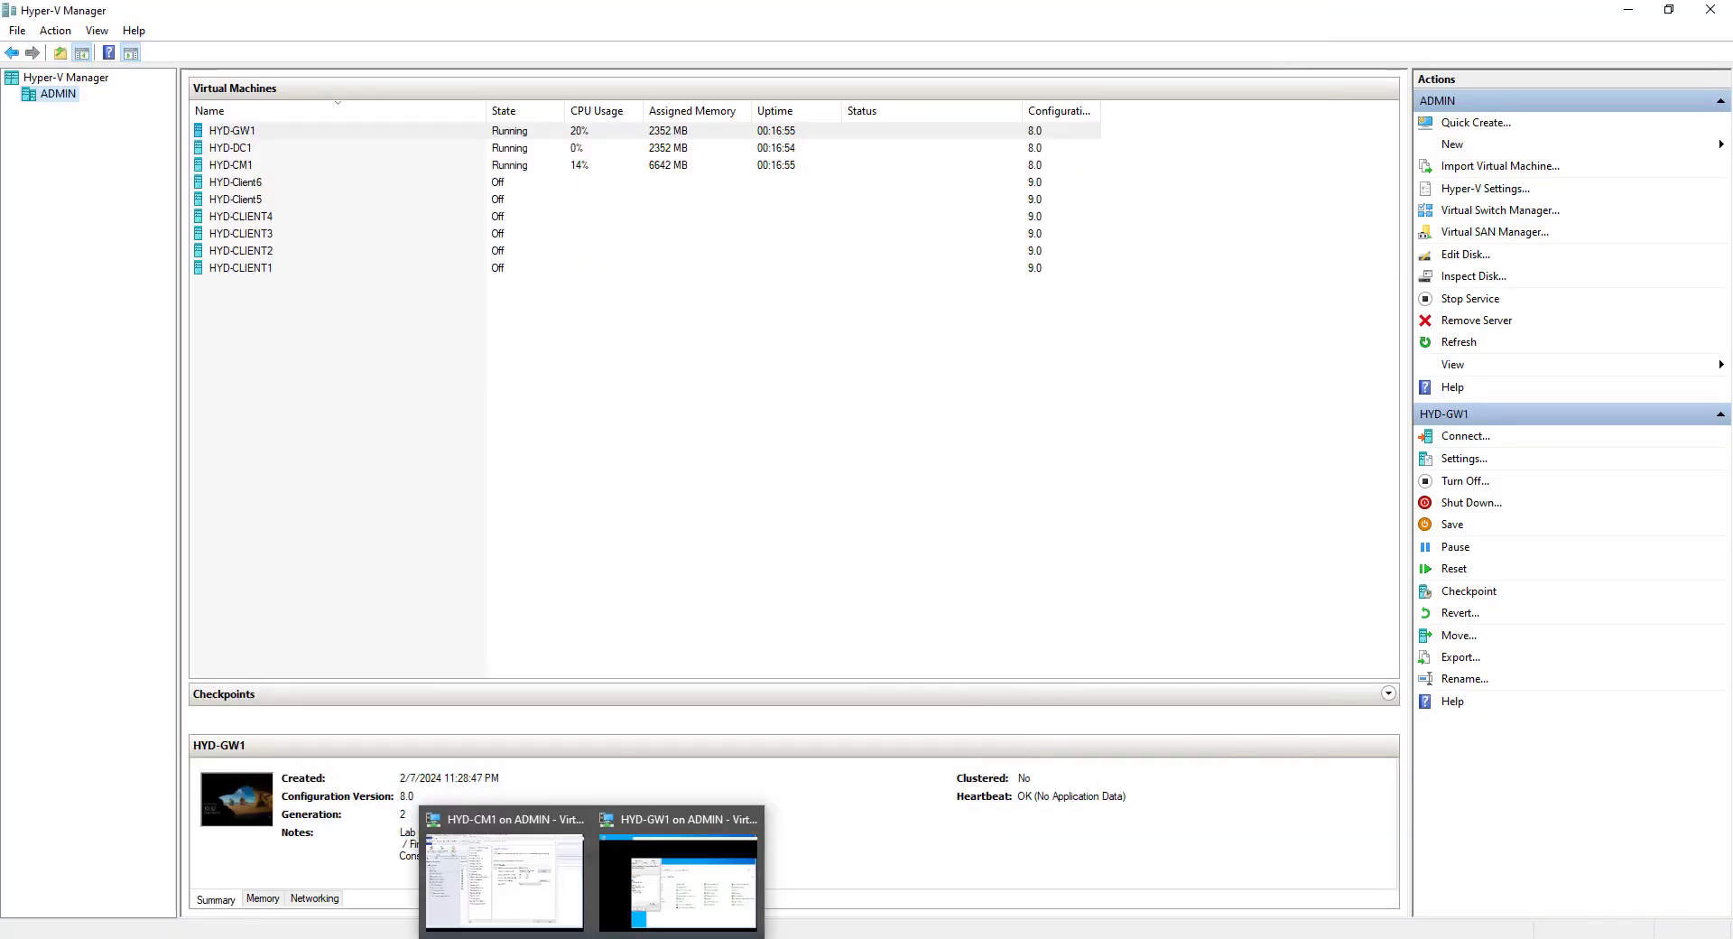
{"action": "left_click", "coordinate": [556, 901]}
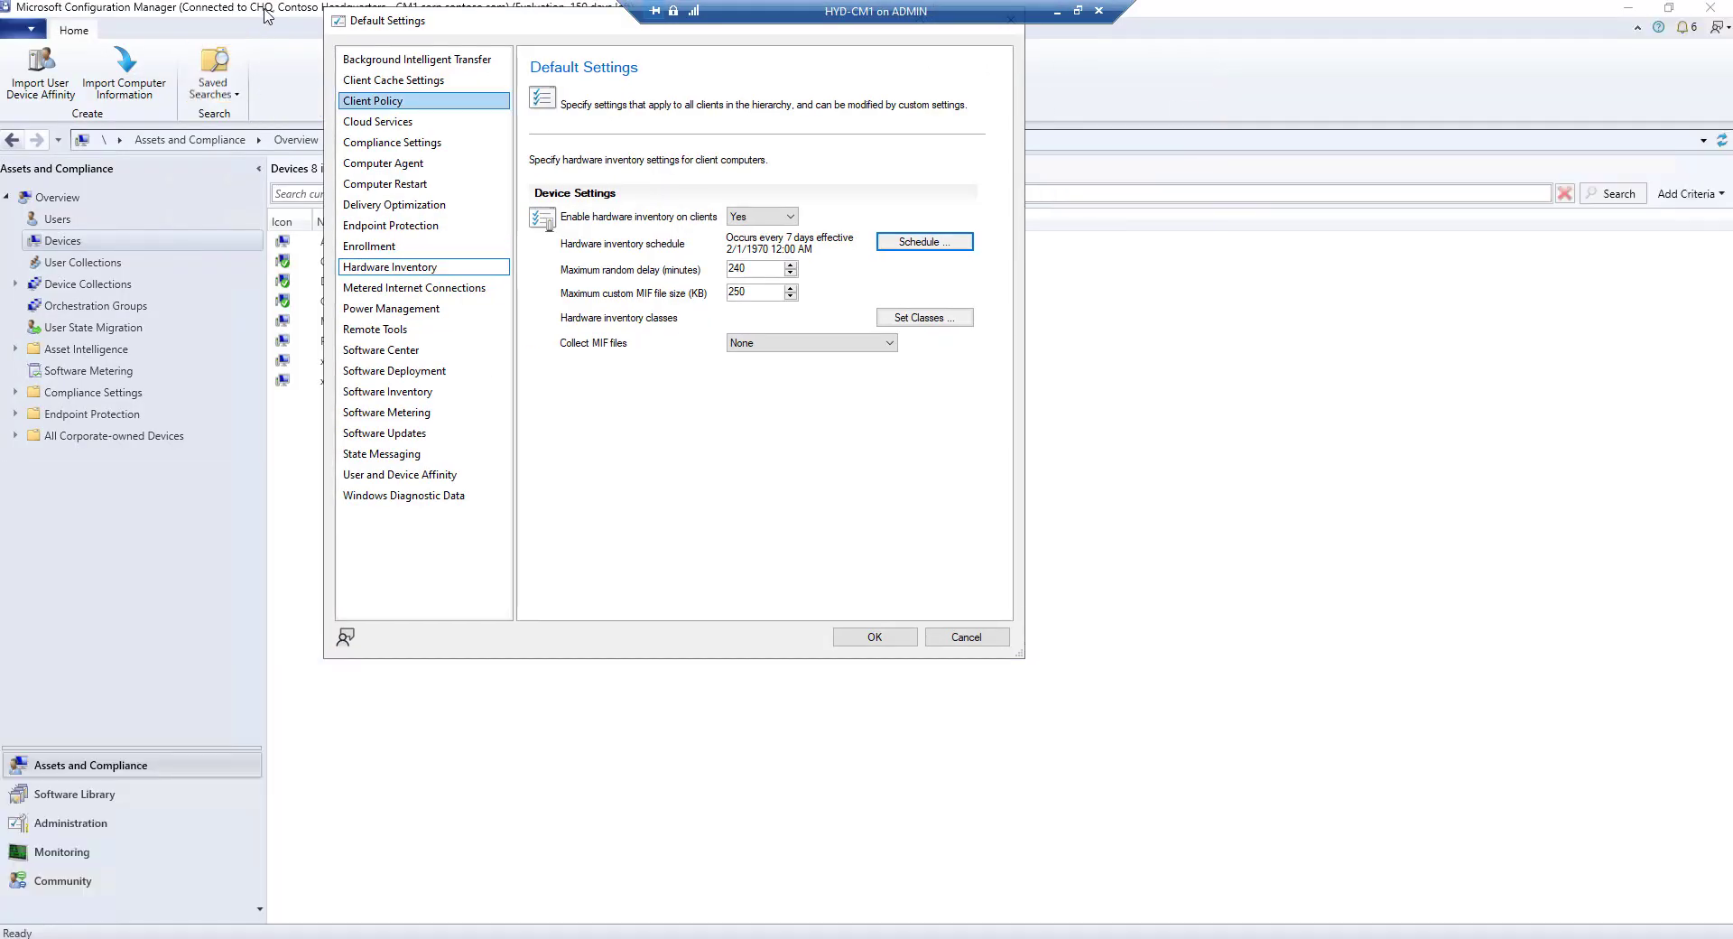
{"action": "left_click", "coordinate": [264, 23]}
{"action": "double_click", "coordinate": [264, 23]}
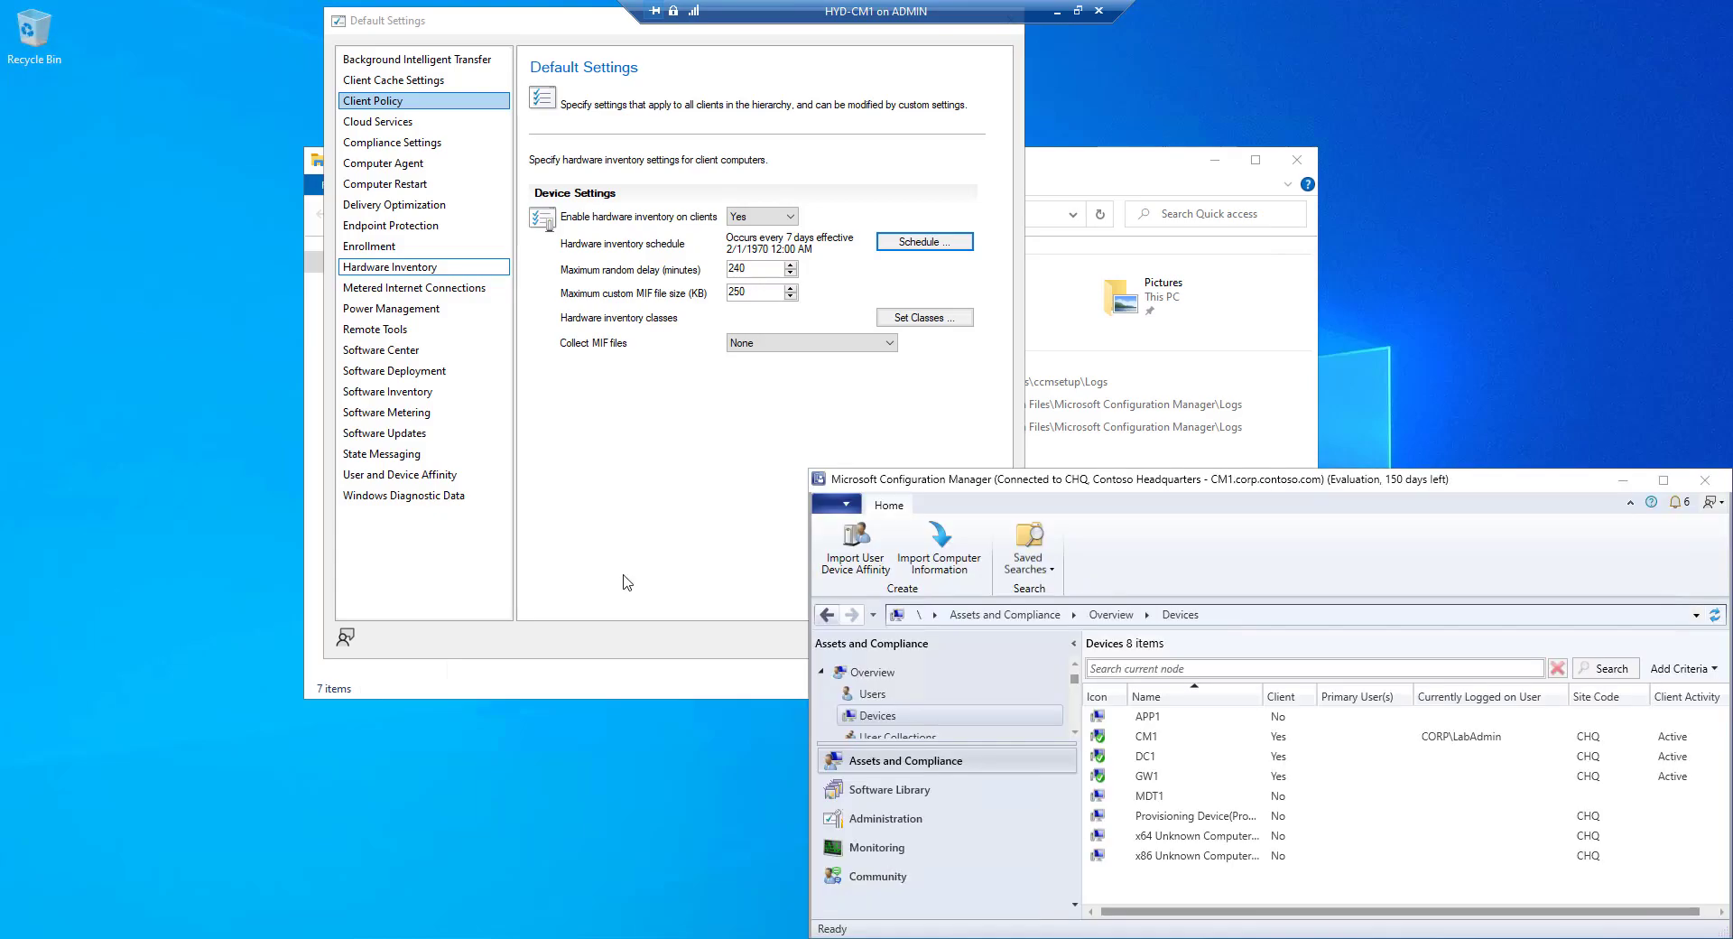
{"action": "double_click", "coordinate": [1517, 488]}
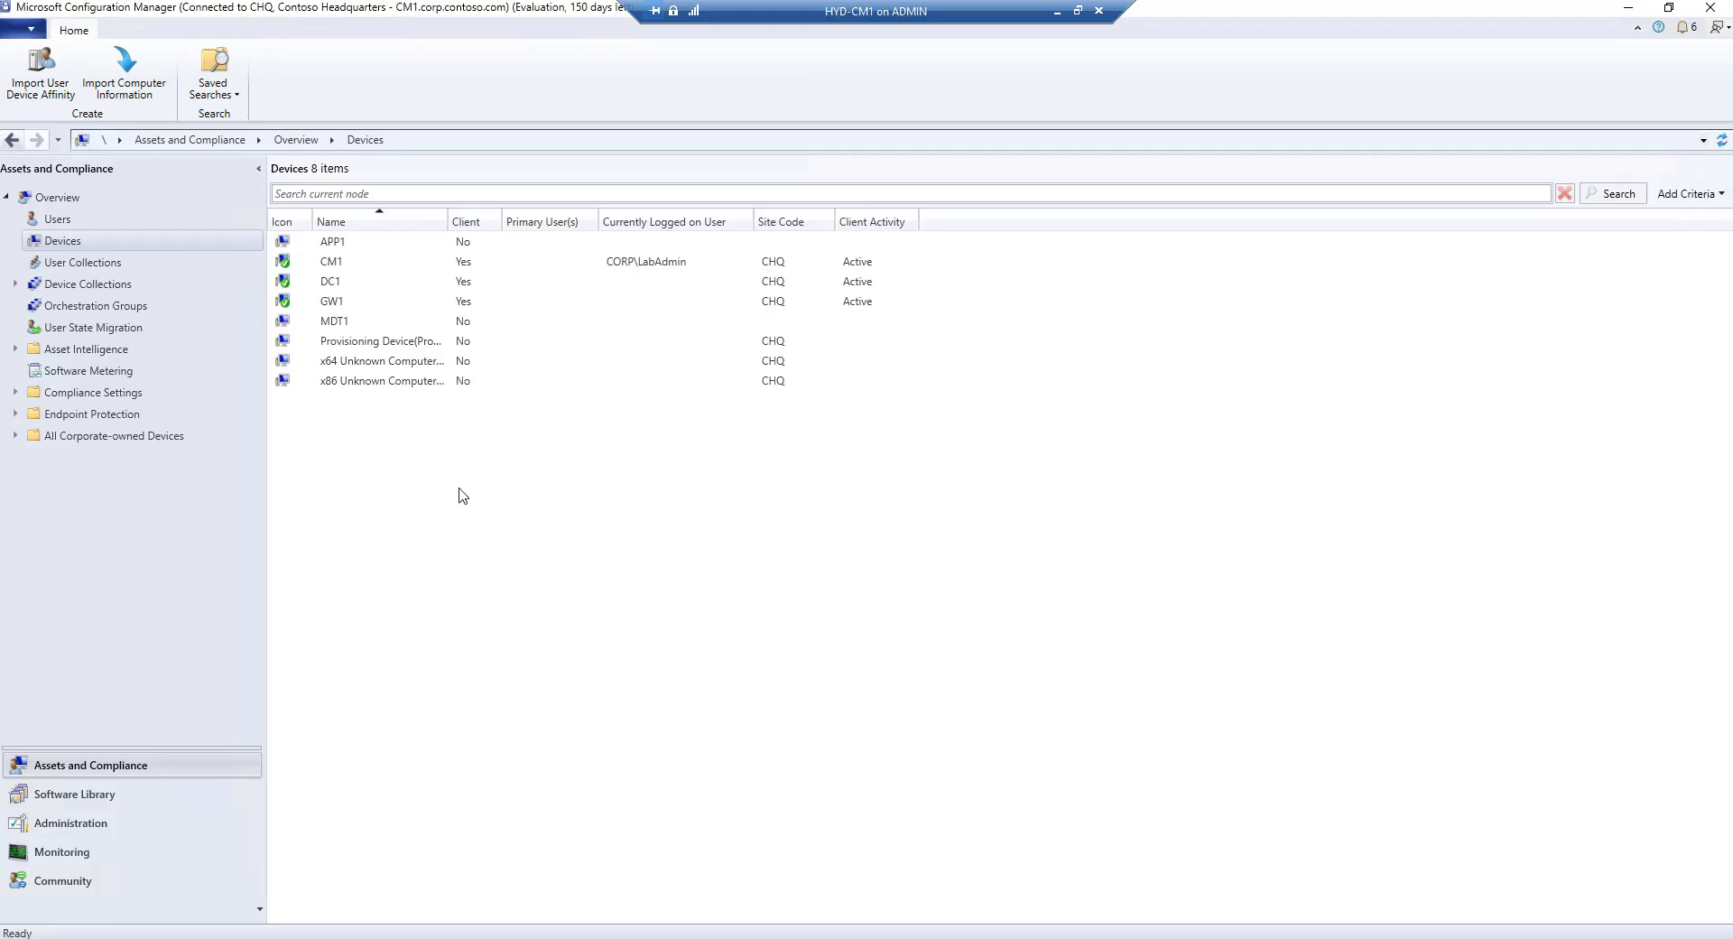
Start Resource Explorer for the device GW1
{"action": "left_click", "coordinate": [356, 303]}
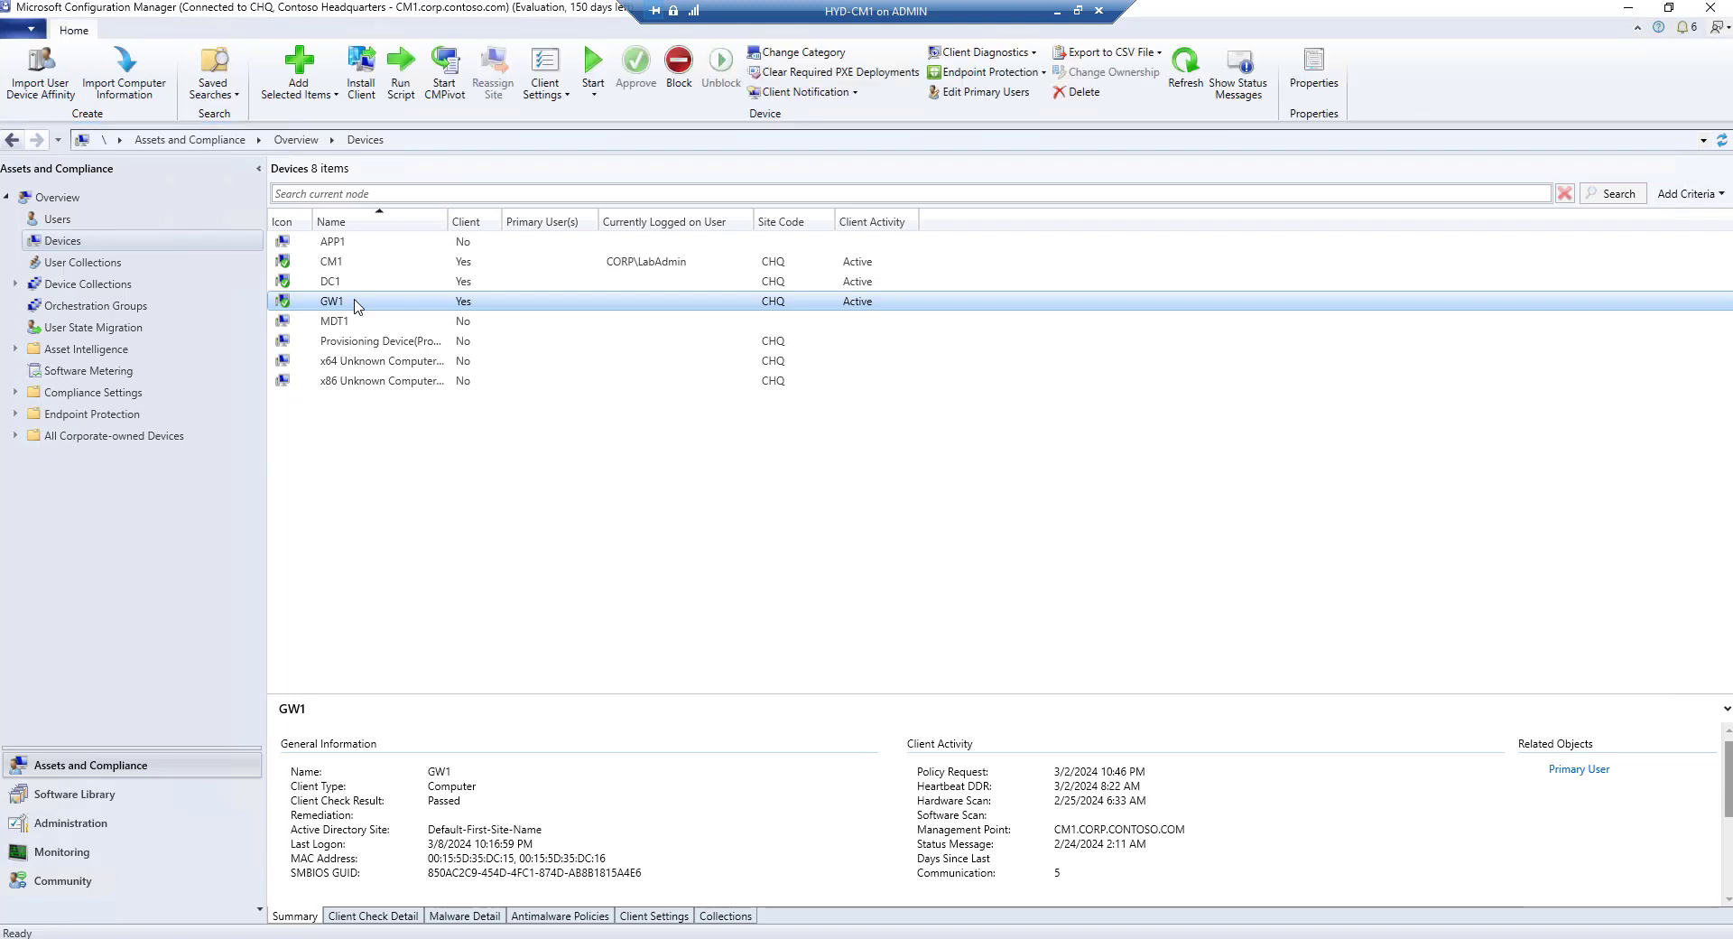
{"action": "right_click", "coordinate": [356, 305]}
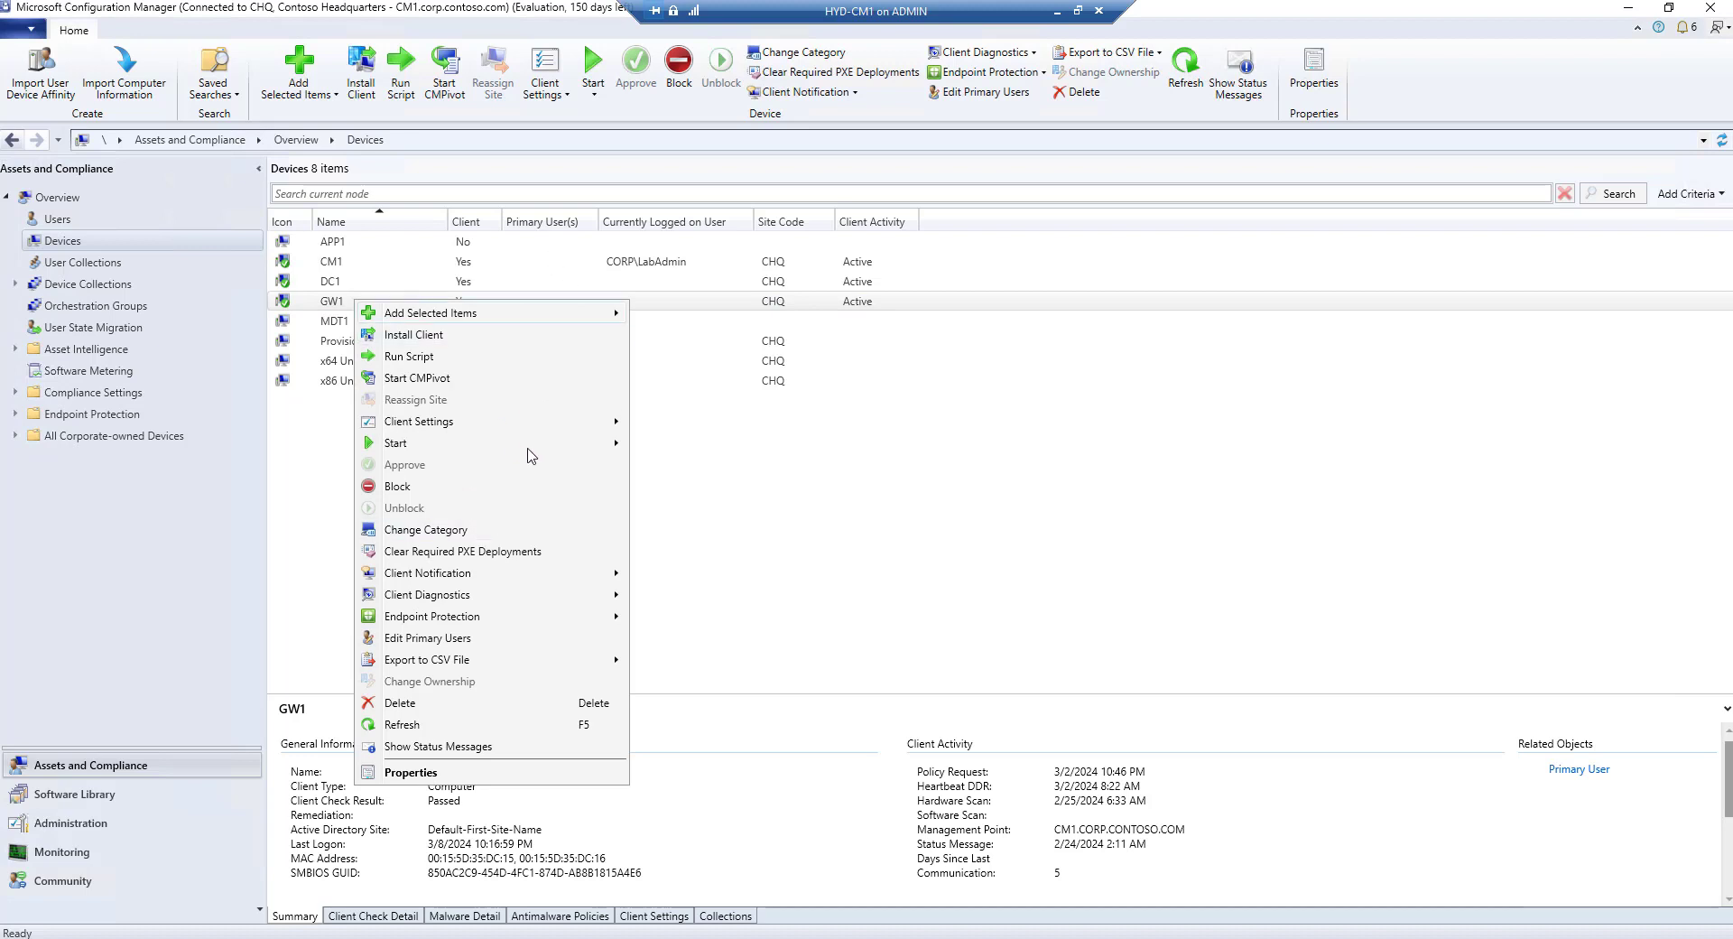
{"action": "mouse_move", "coordinate": [555, 447]}
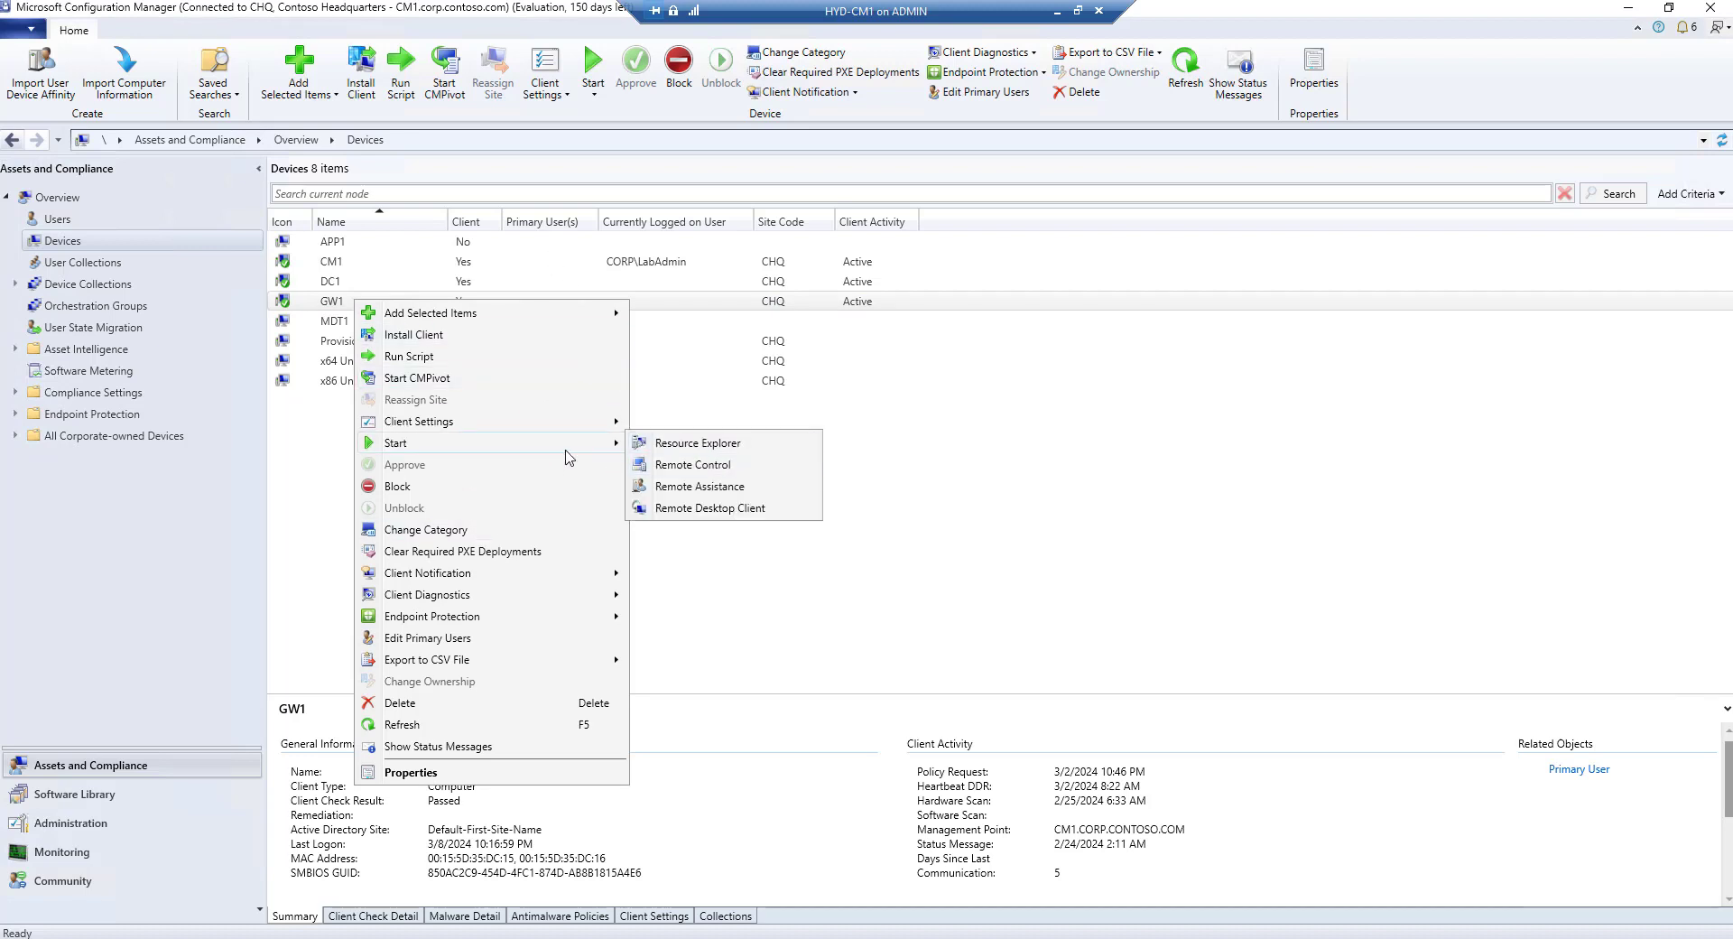
{"action": "left_click", "coordinate": [758, 445]}
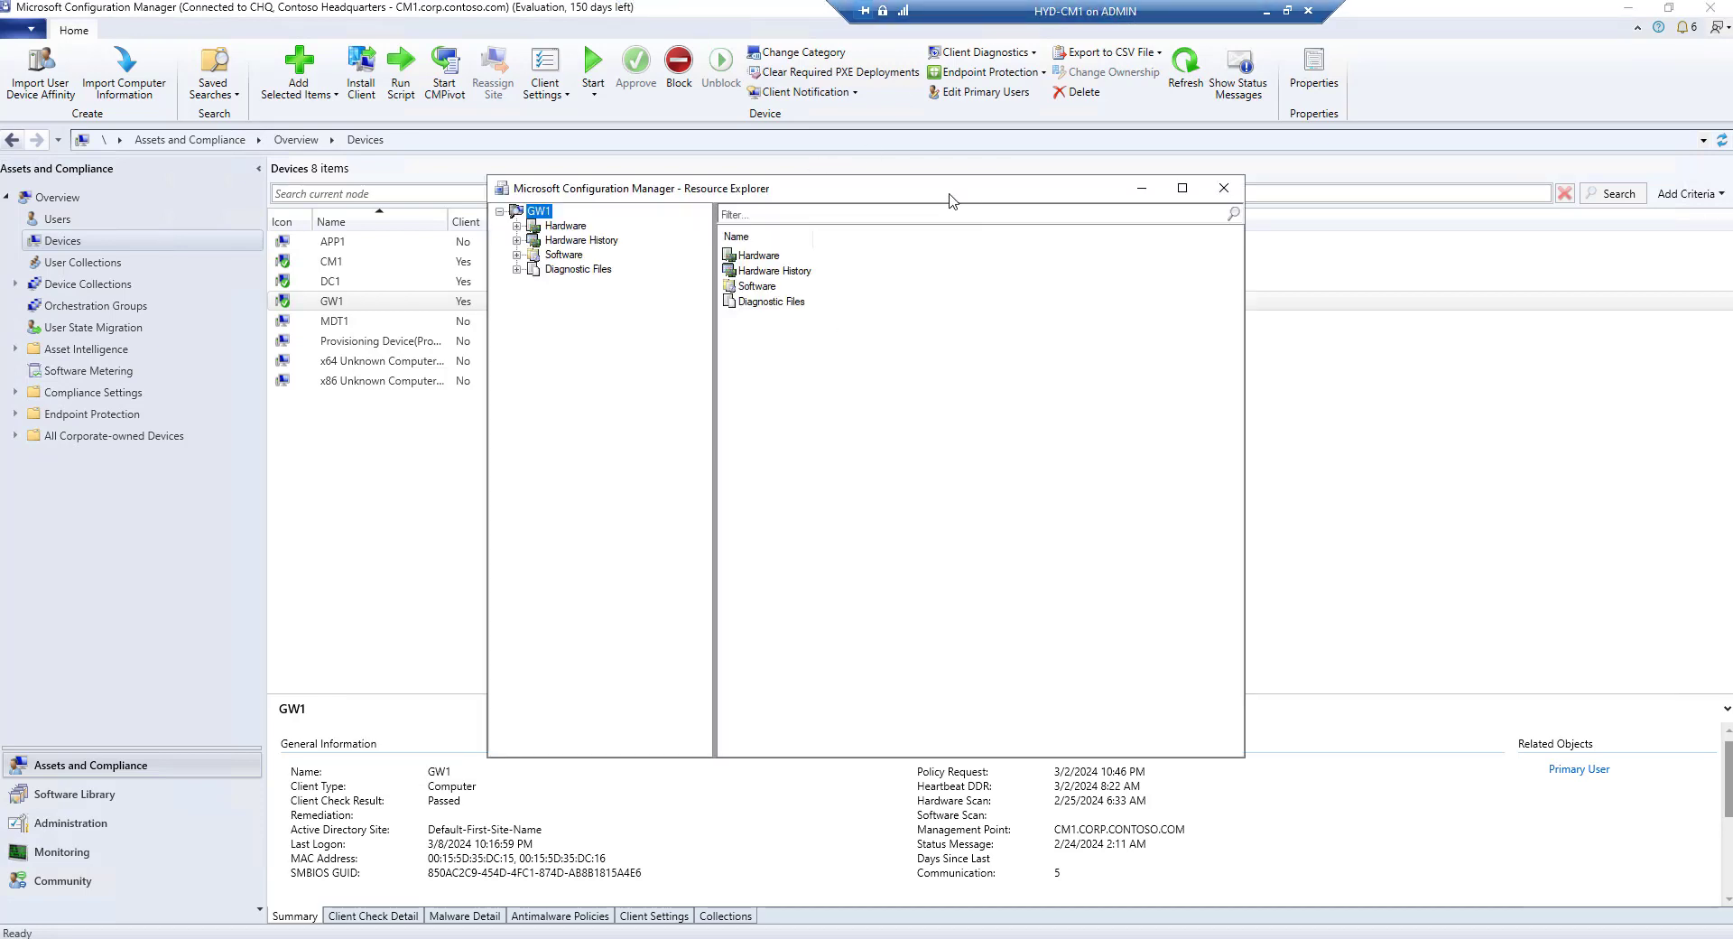
Expand the Hardware node of GW1 and maximize the Resource Explorer window
{"action": "left_click_drag", "start_coordinate": [950, 198], "coordinate": [932, 191]}
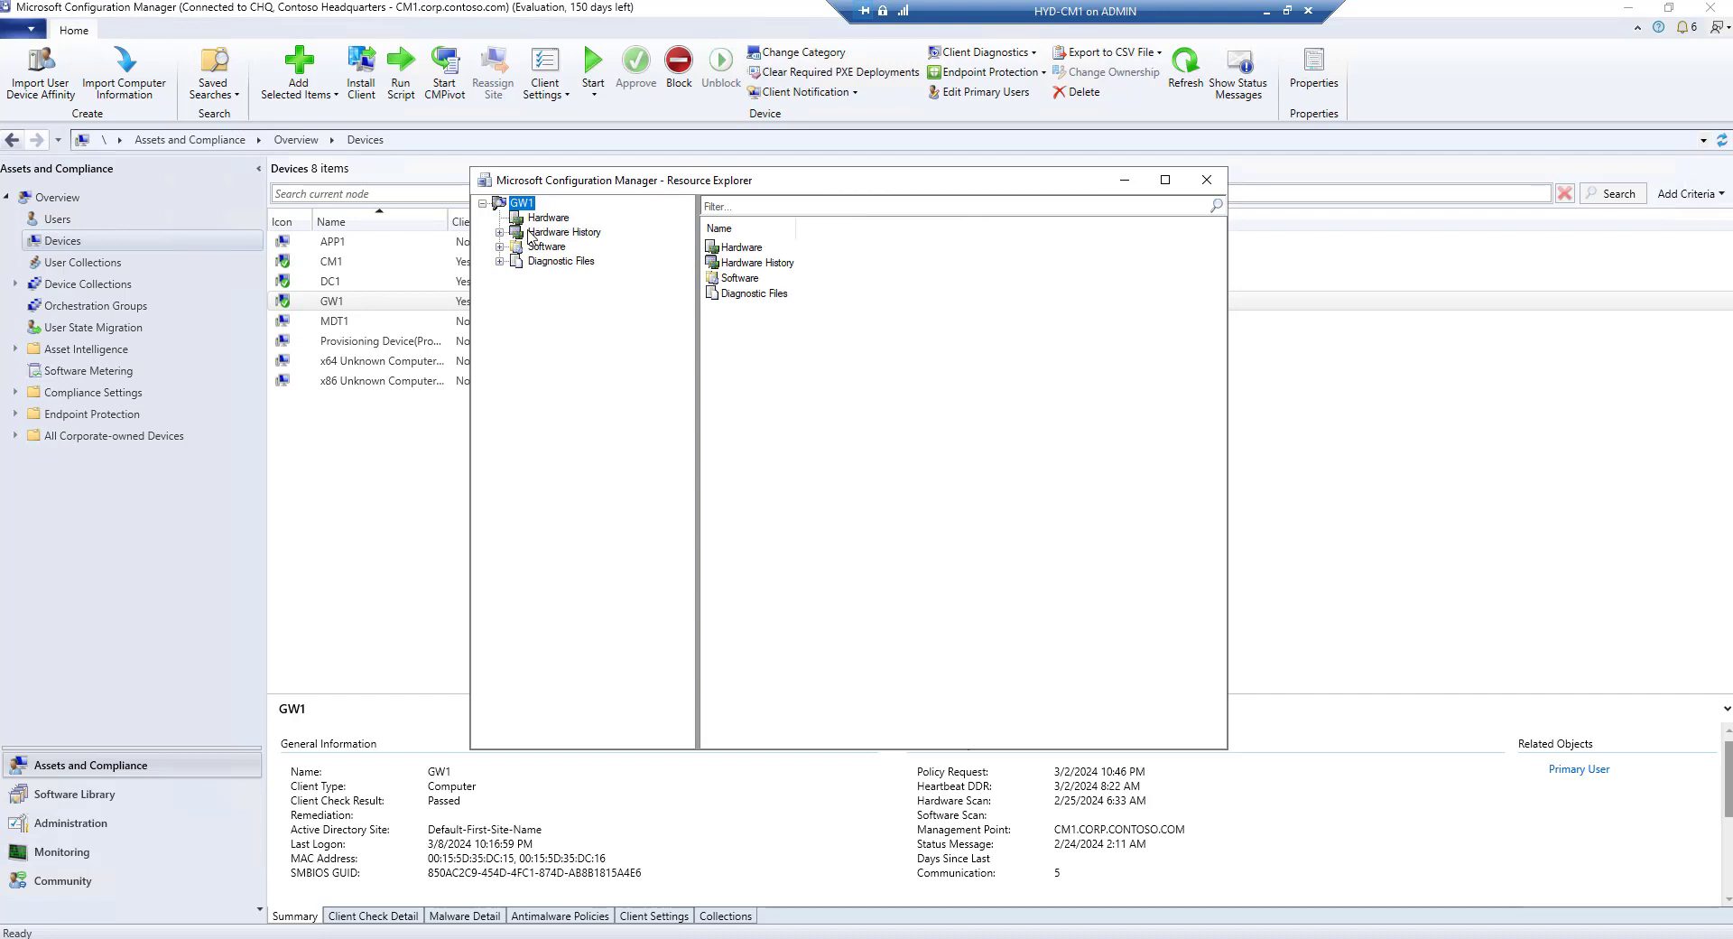
{"action": "double_click", "coordinate": [517, 218]}
{"action": "left_click", "coordinate": [544, 218]}
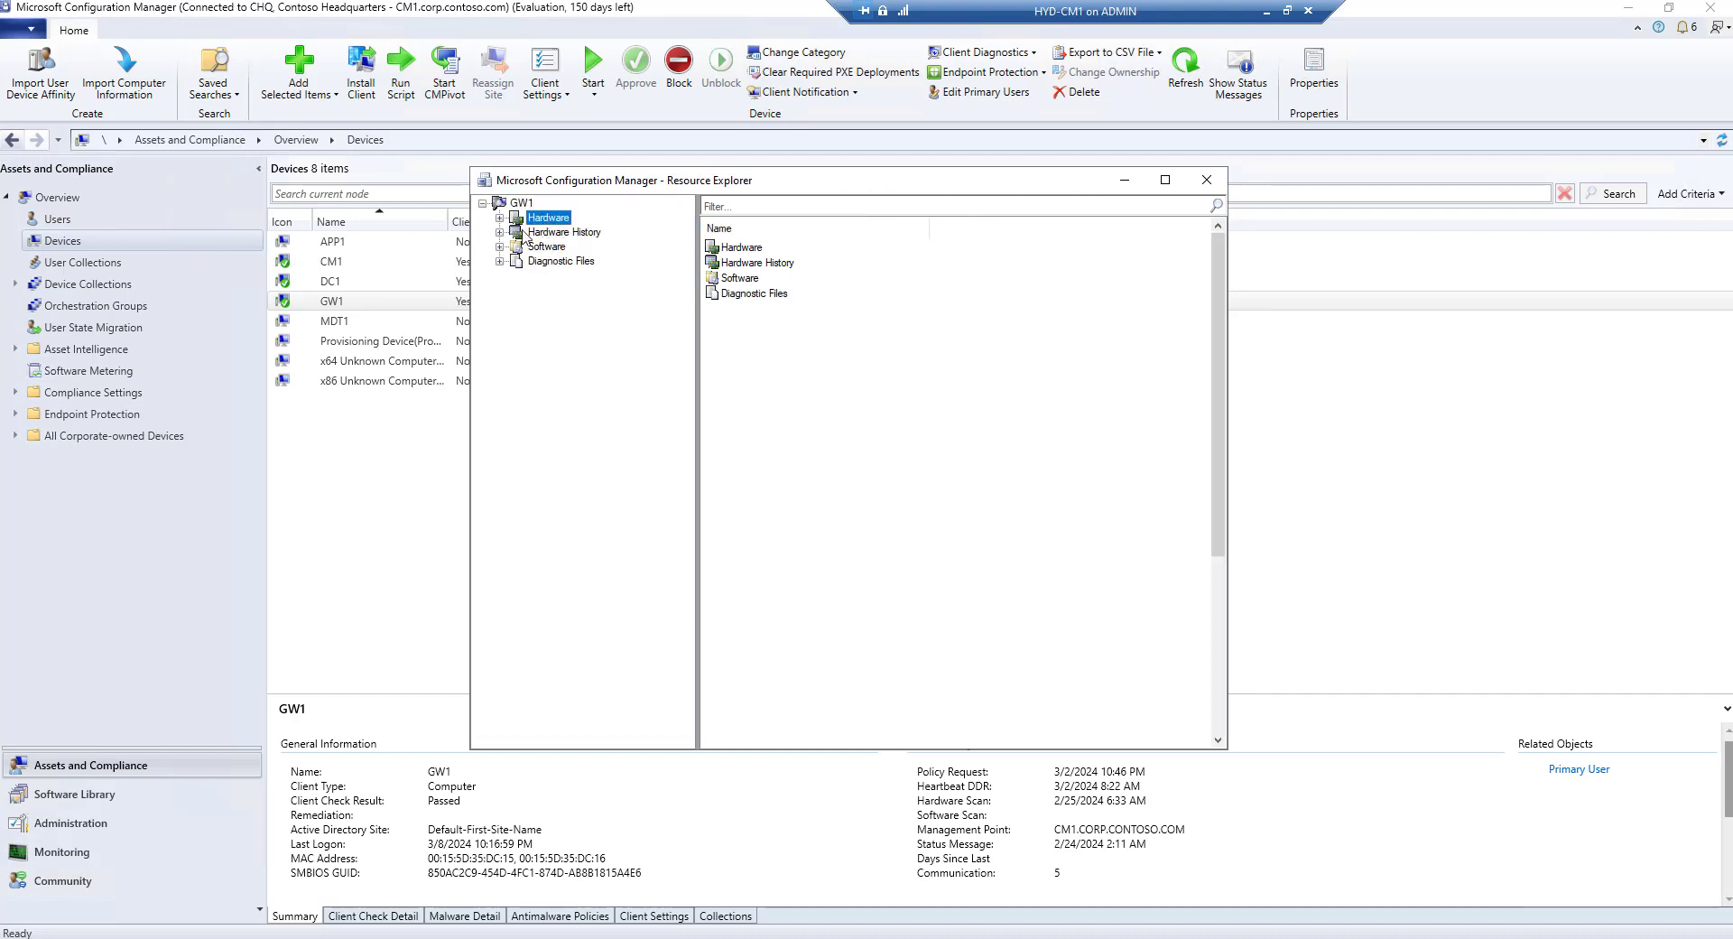
{"action": "left_click", "coordinate": [500, 217]}
{"action": "left_click", "coordinate": [1172, 186]}
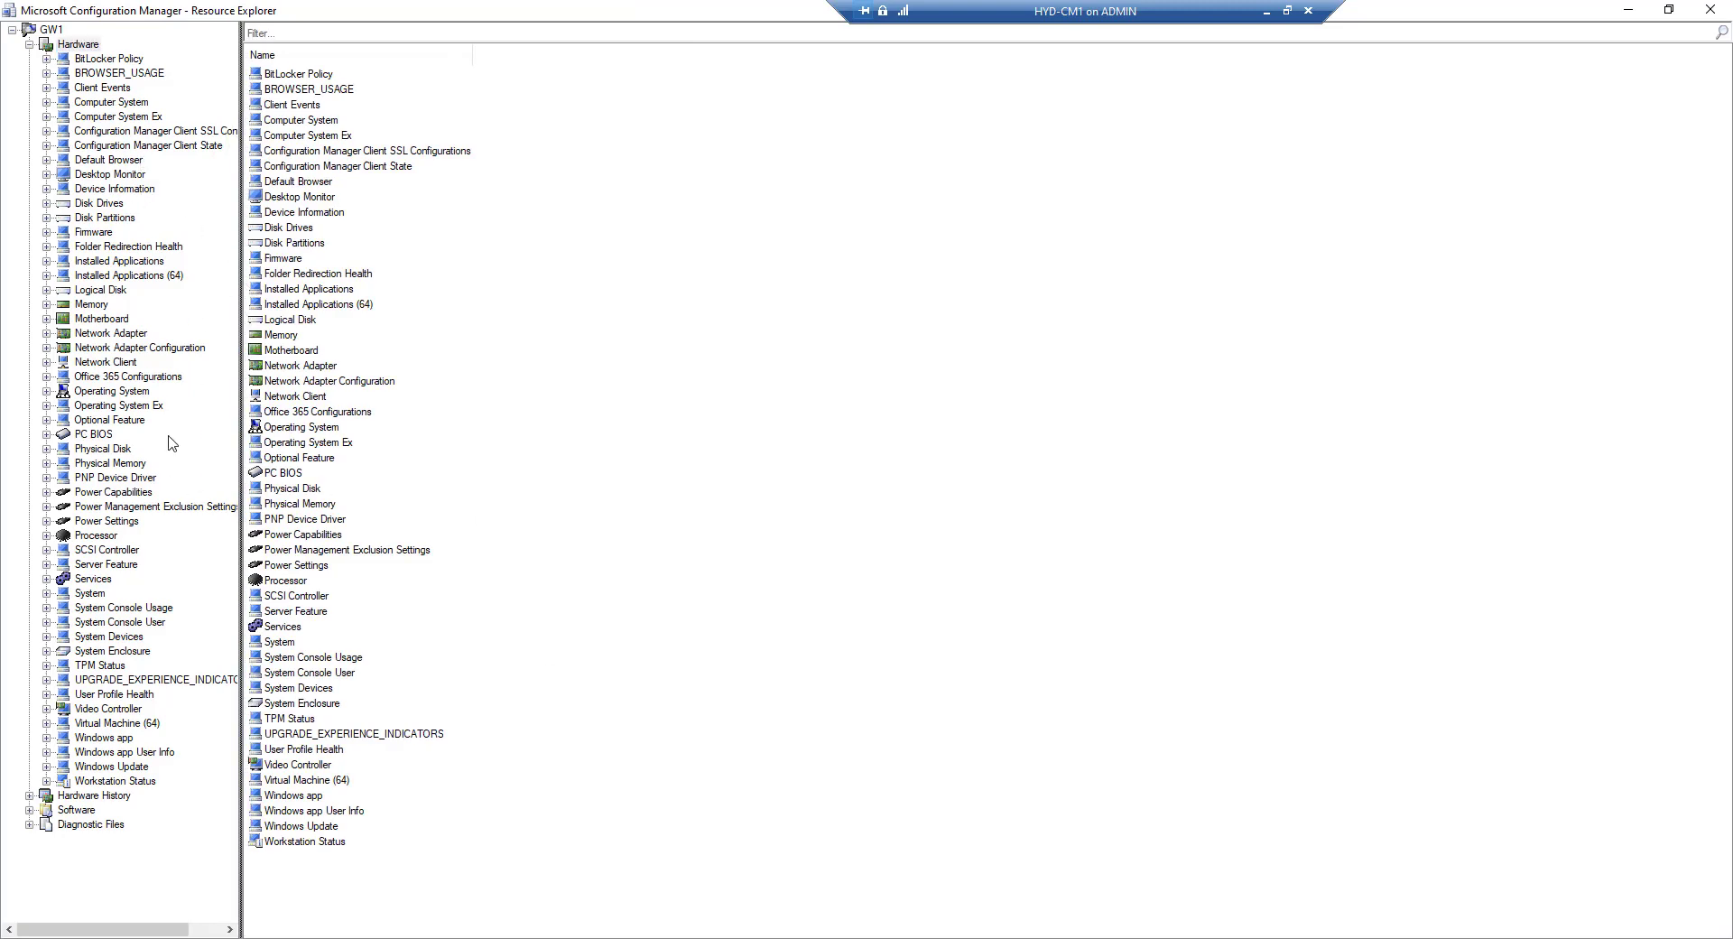
Examine the inventoried Memory and Disk Drives details of GW1
{"action": "left_click", "coordinate": [103, 311]}
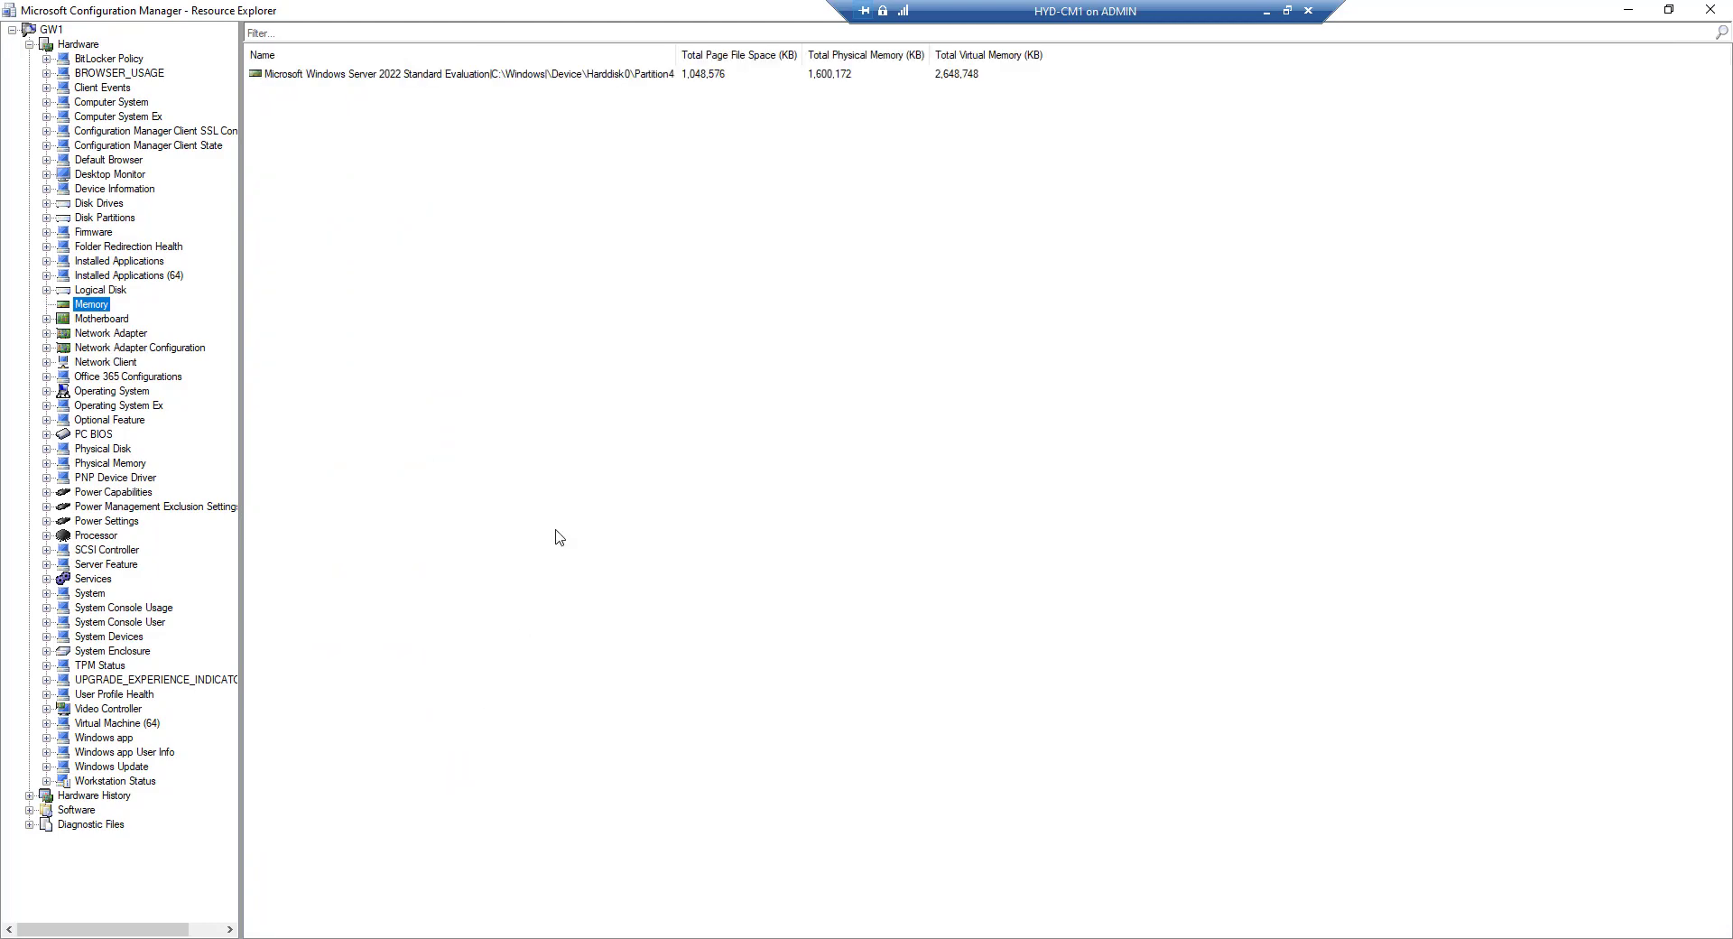
{"action": "left_click", "coordinate": [696, 81]}
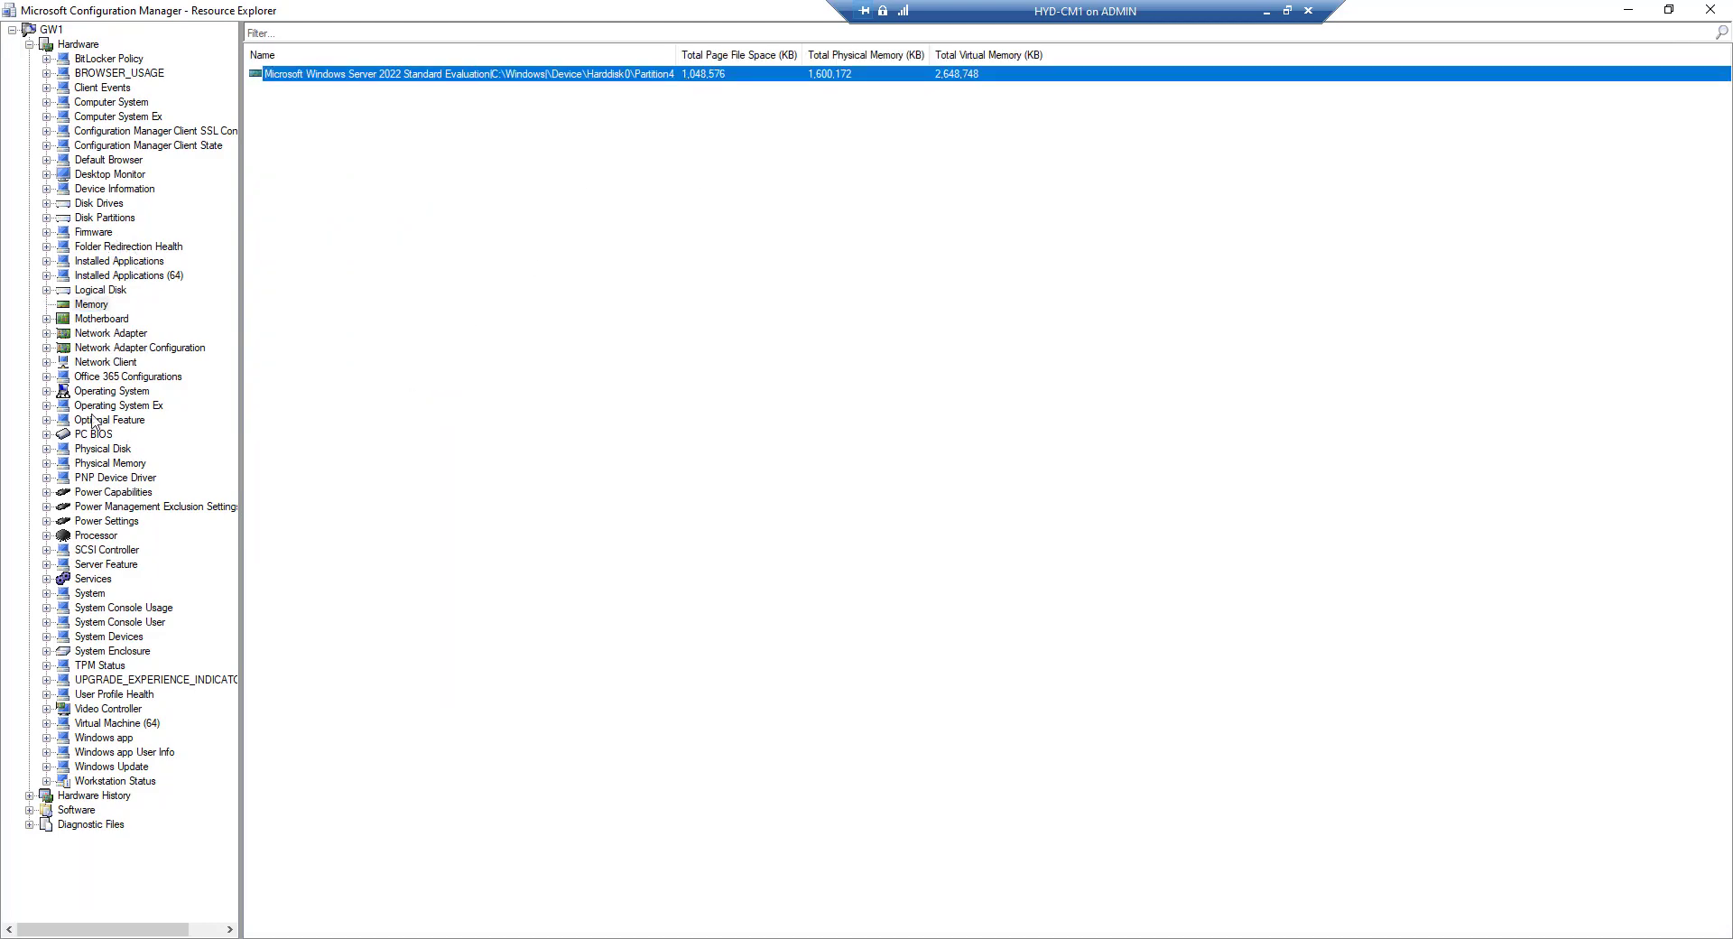
{"action": "left_click", "coordinate": [115, 205]}
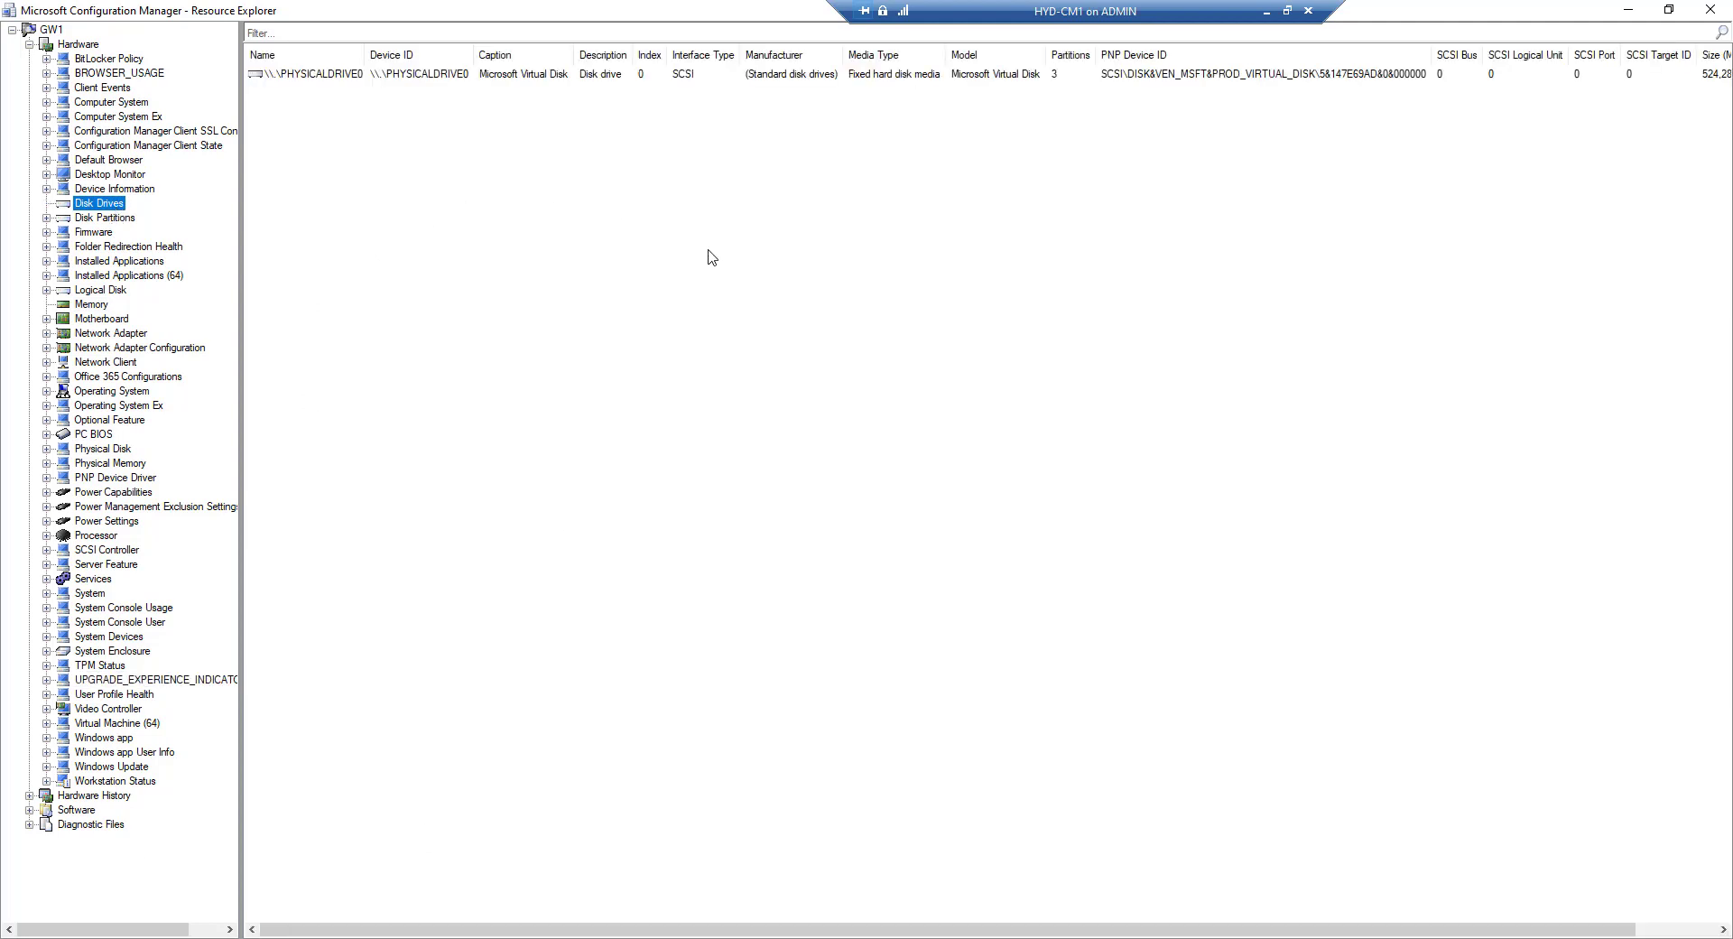
Examine the disk drive record and the Computer System details inventoried for GW1
{"action": "left_click", "coordinate": [539, 81]}
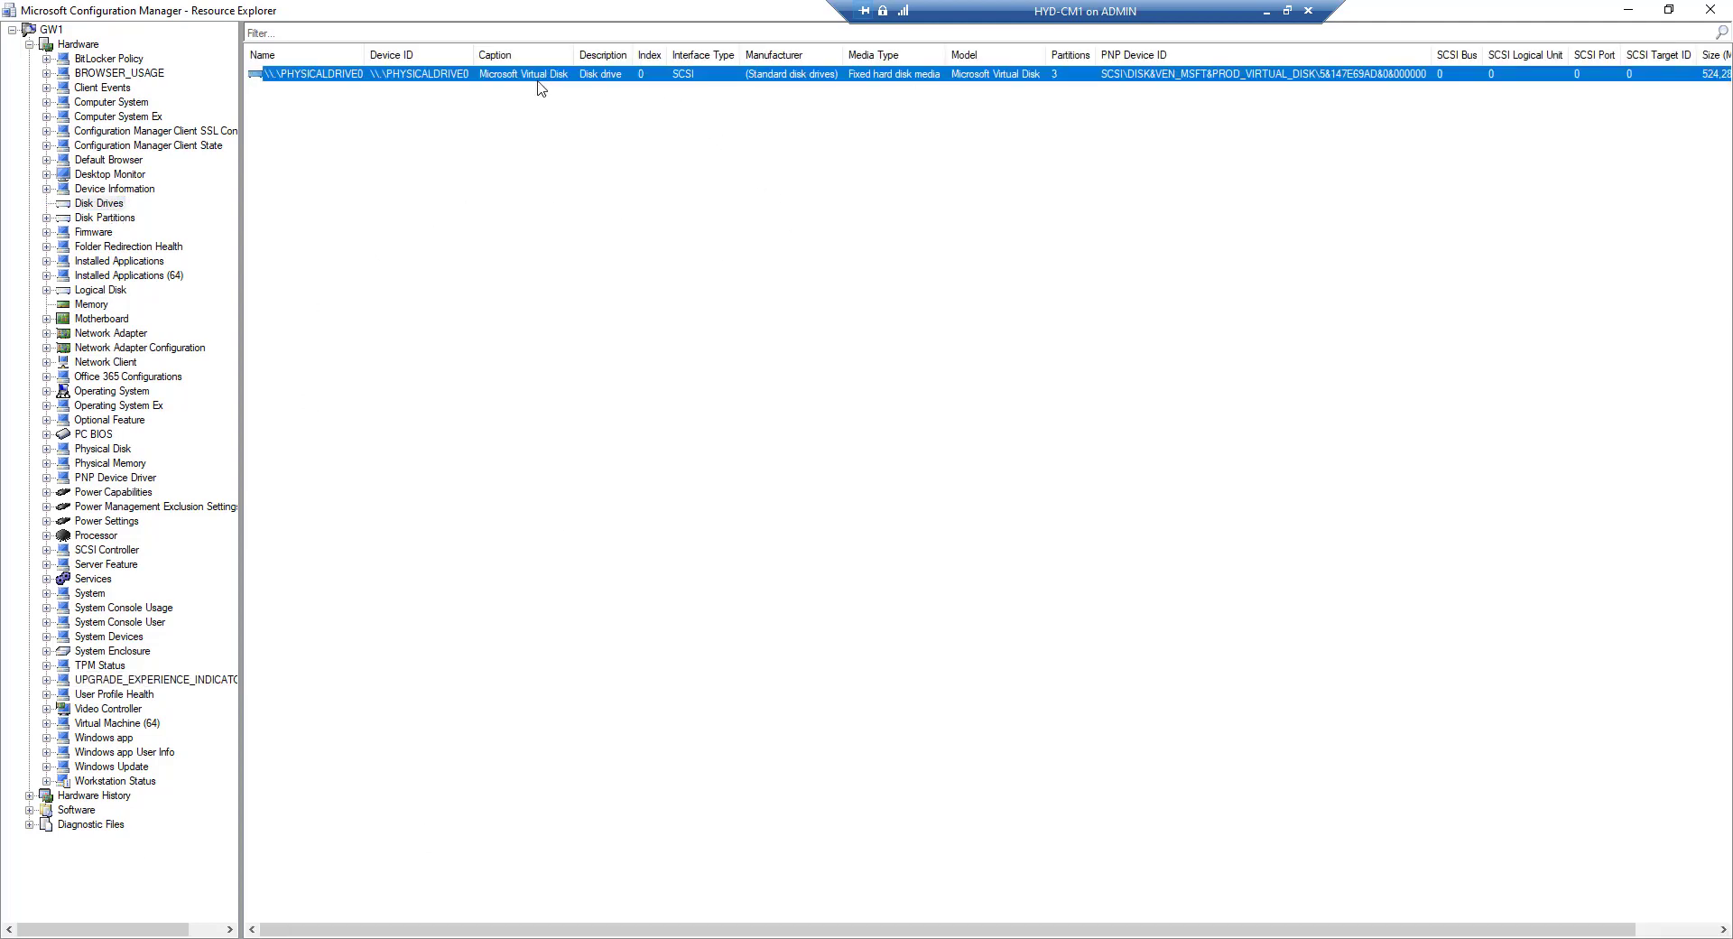
{"action": "left_click", "coordinate": [113, 208]}
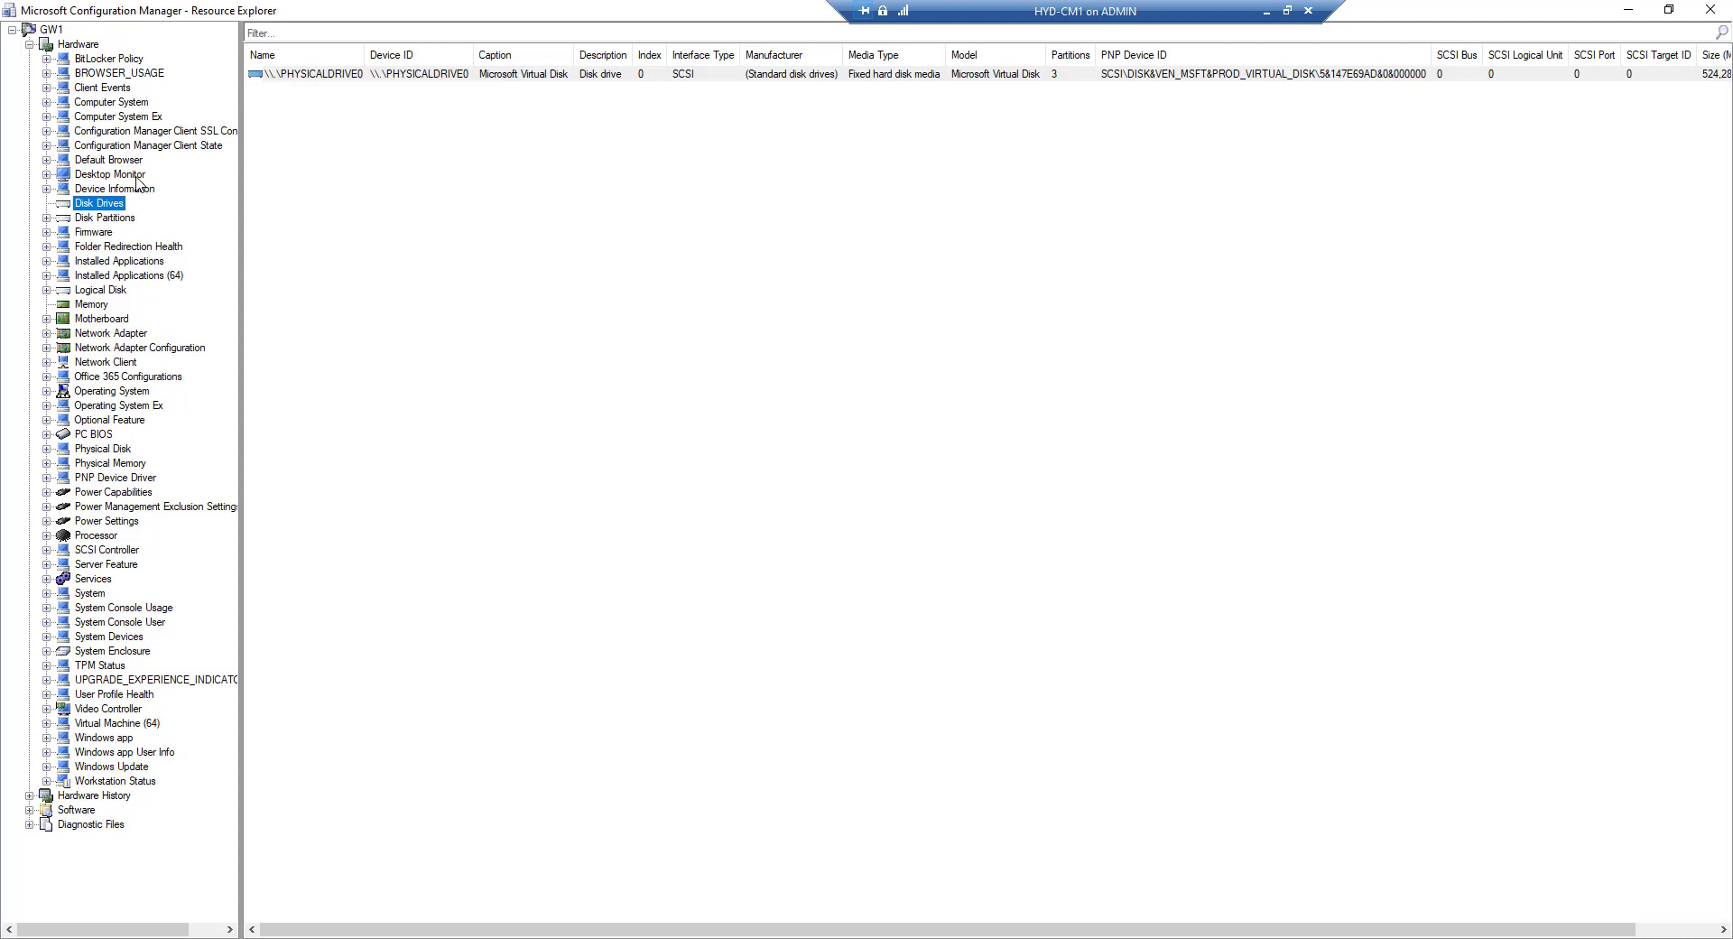
{"action": "left_click", "coordinate": [145, 102]}
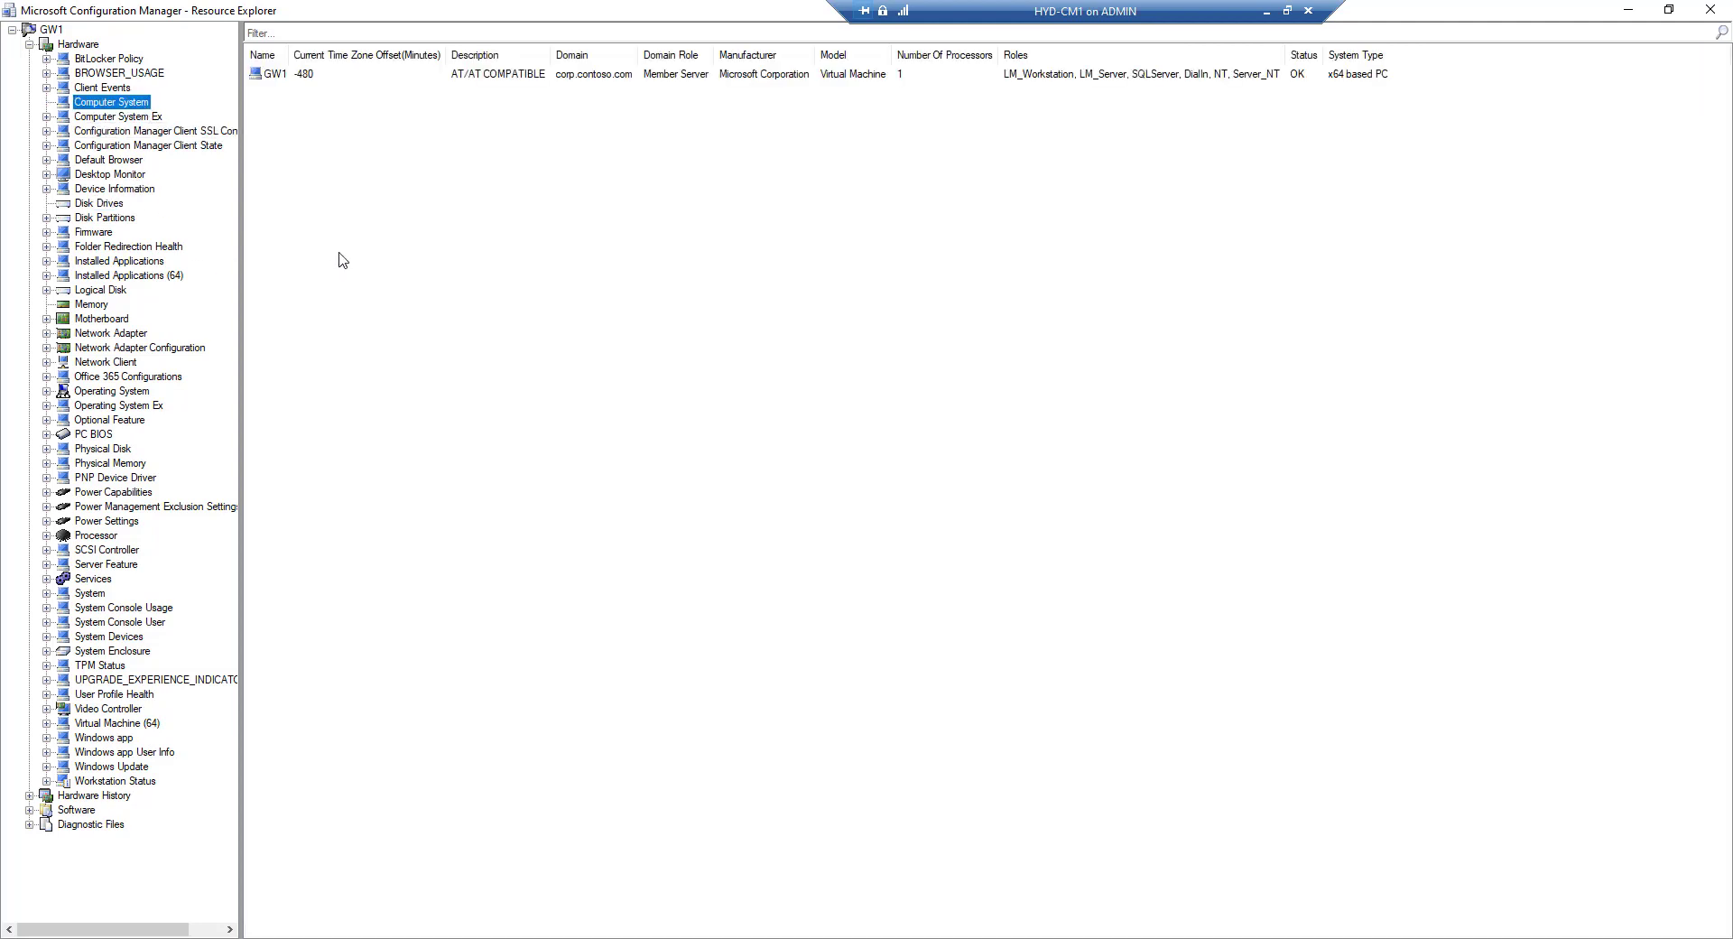
{"action": "left_click", "coordinate": [398, 75]}
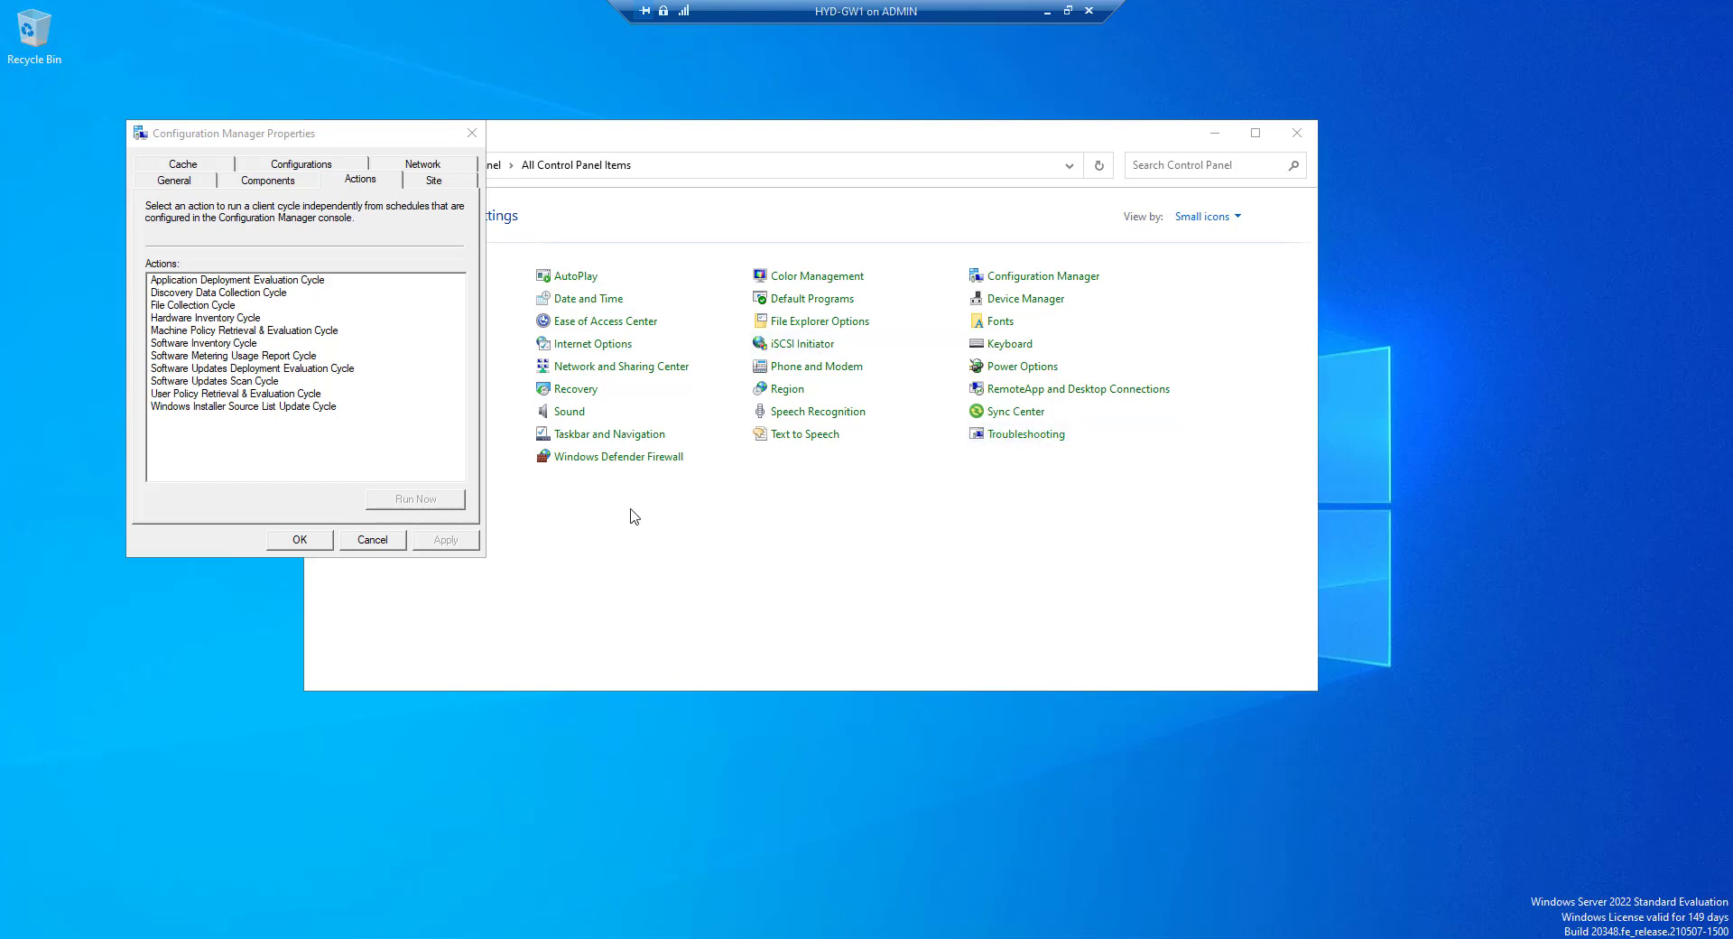
Minimize the HYD-GW1 connection and switch to the Configuration Manager console on the HYD-CM1 virtual machine
{"action": "left_click", "coordinate": [1047, 11]}
{"action": "mouse_move", "coordinate": [592, 930]}
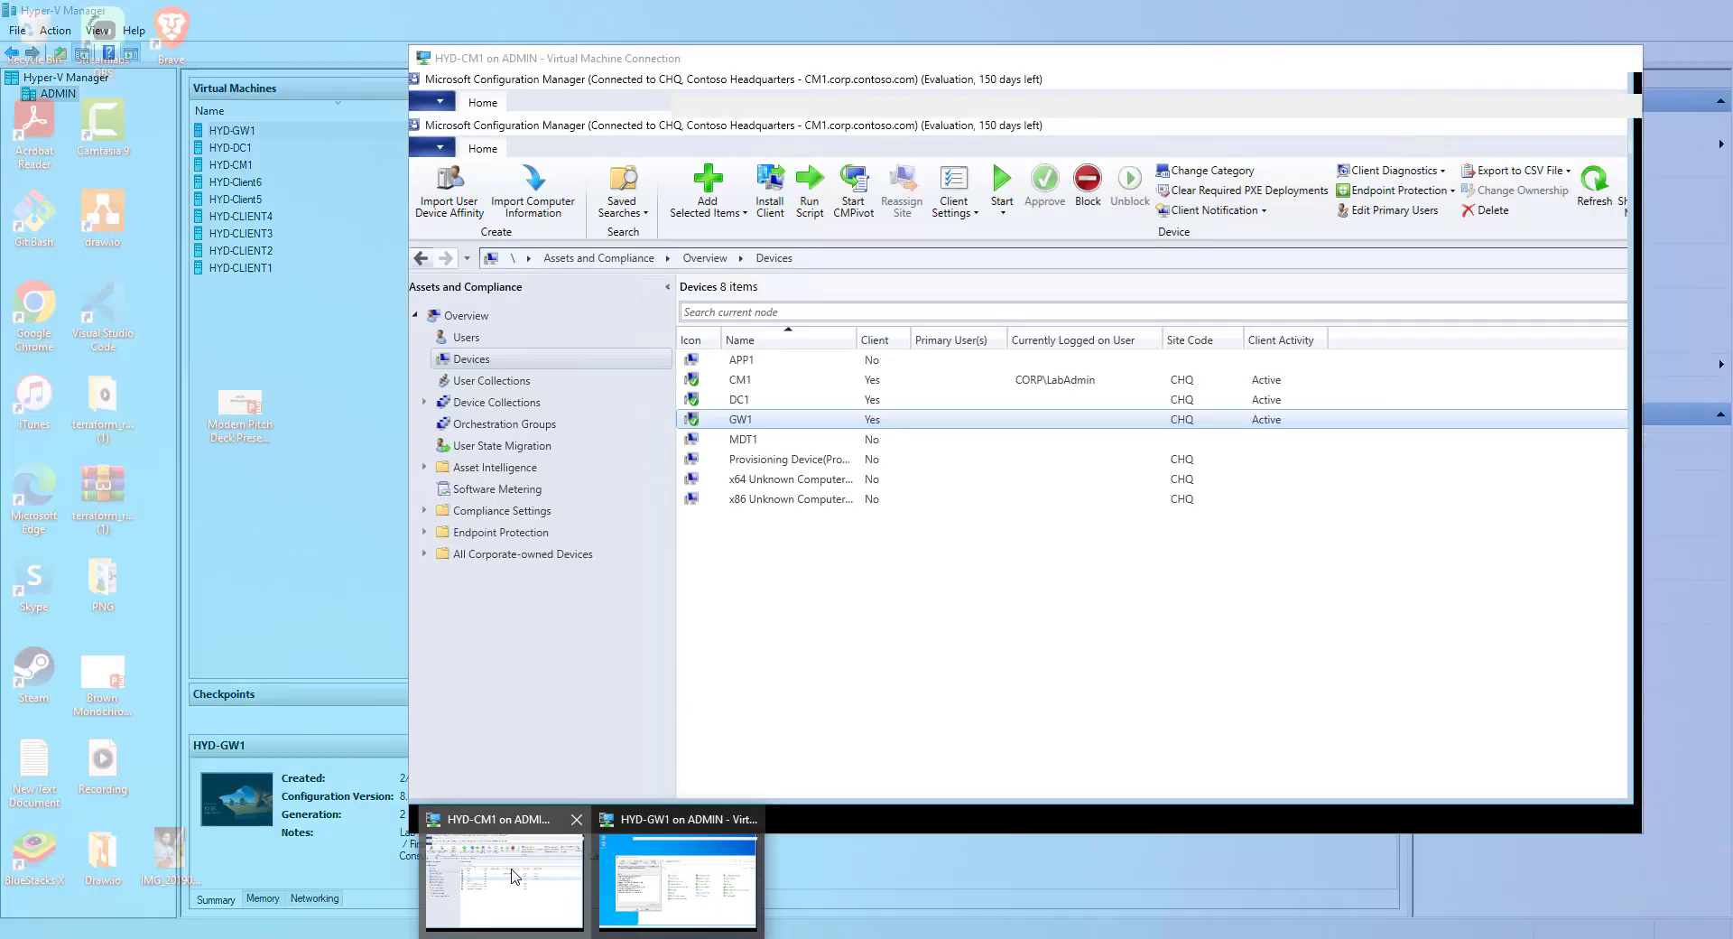
{"action": "left_click", "coordinate": [542, 880]}
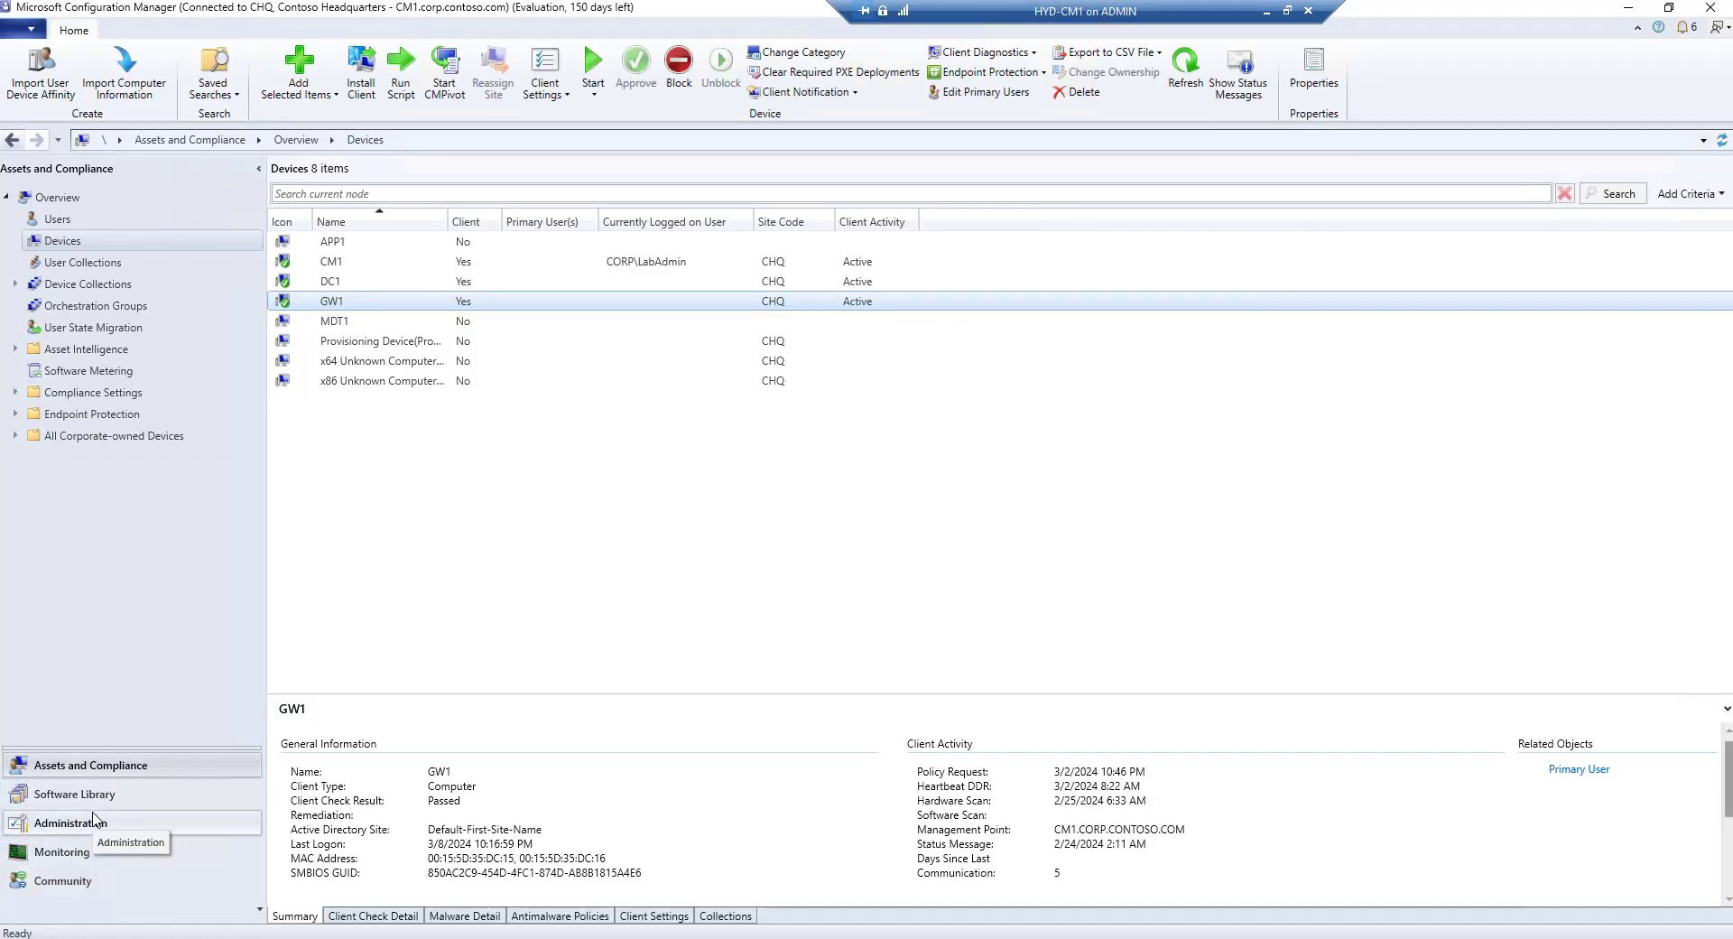
Open the hardware inventory class selection from the Hardware Inventory section of Default Client Settings
{"action": "left_click", "coordinate": [97, 820]}
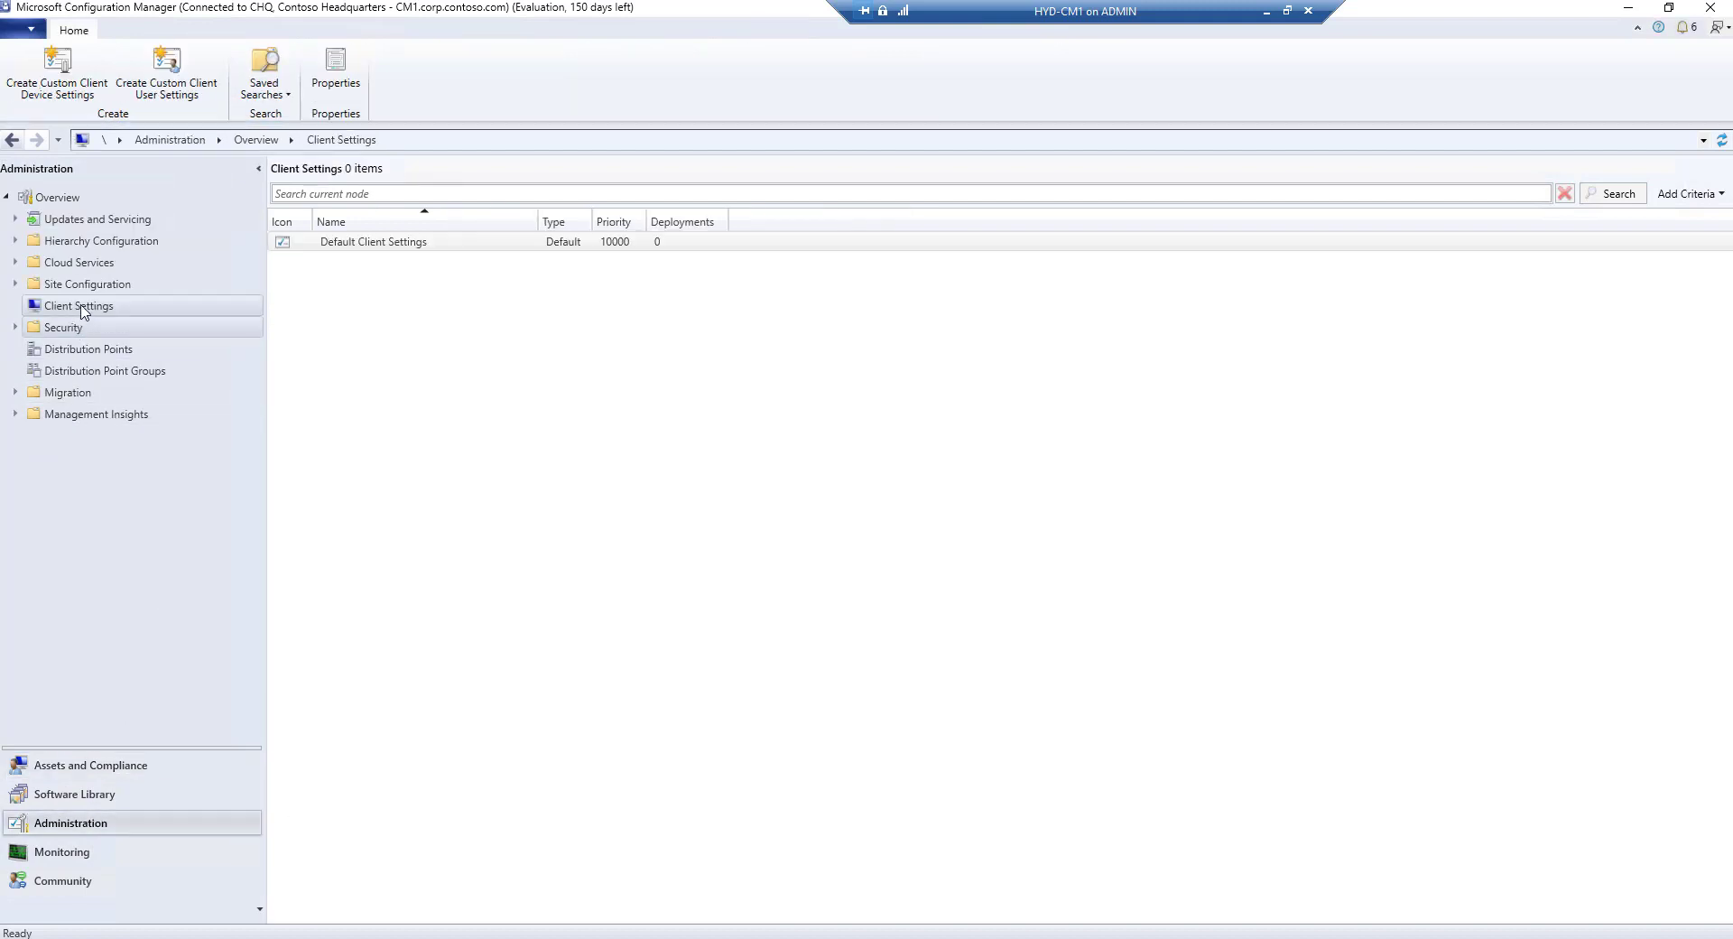
{"action": "left_click", "coordinate": [395, 239]}
{"action": "double_click", "coordinate": [395, 241]}
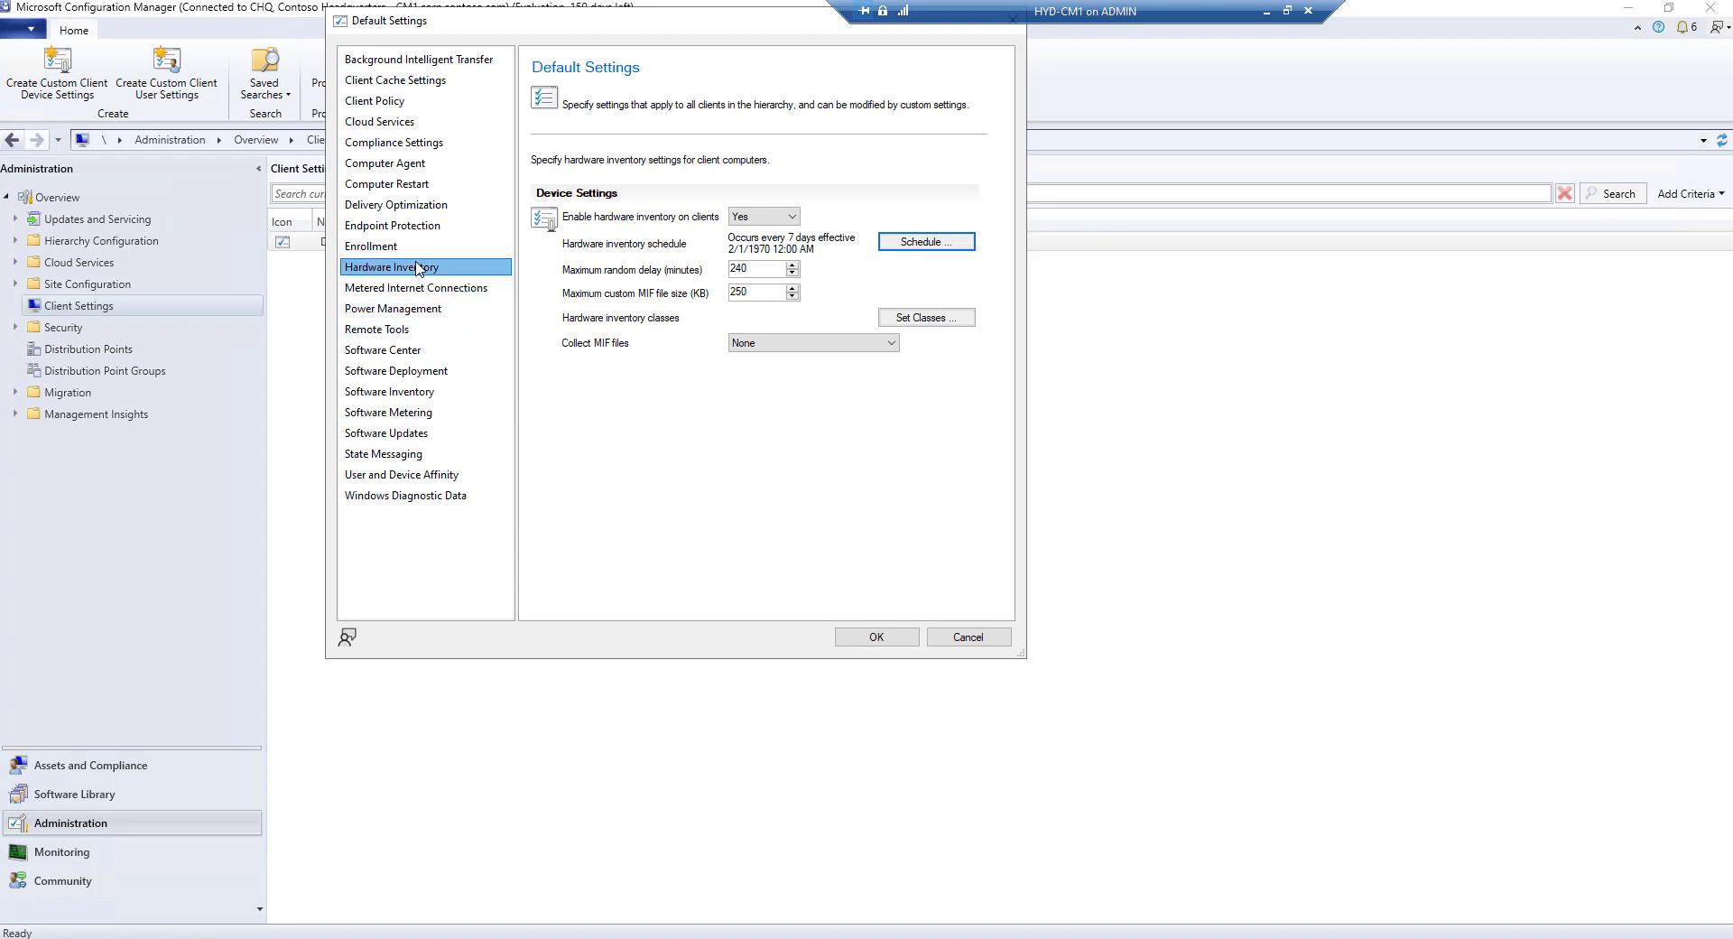
{"action": "left_click", "coordinate": [929, 318]}
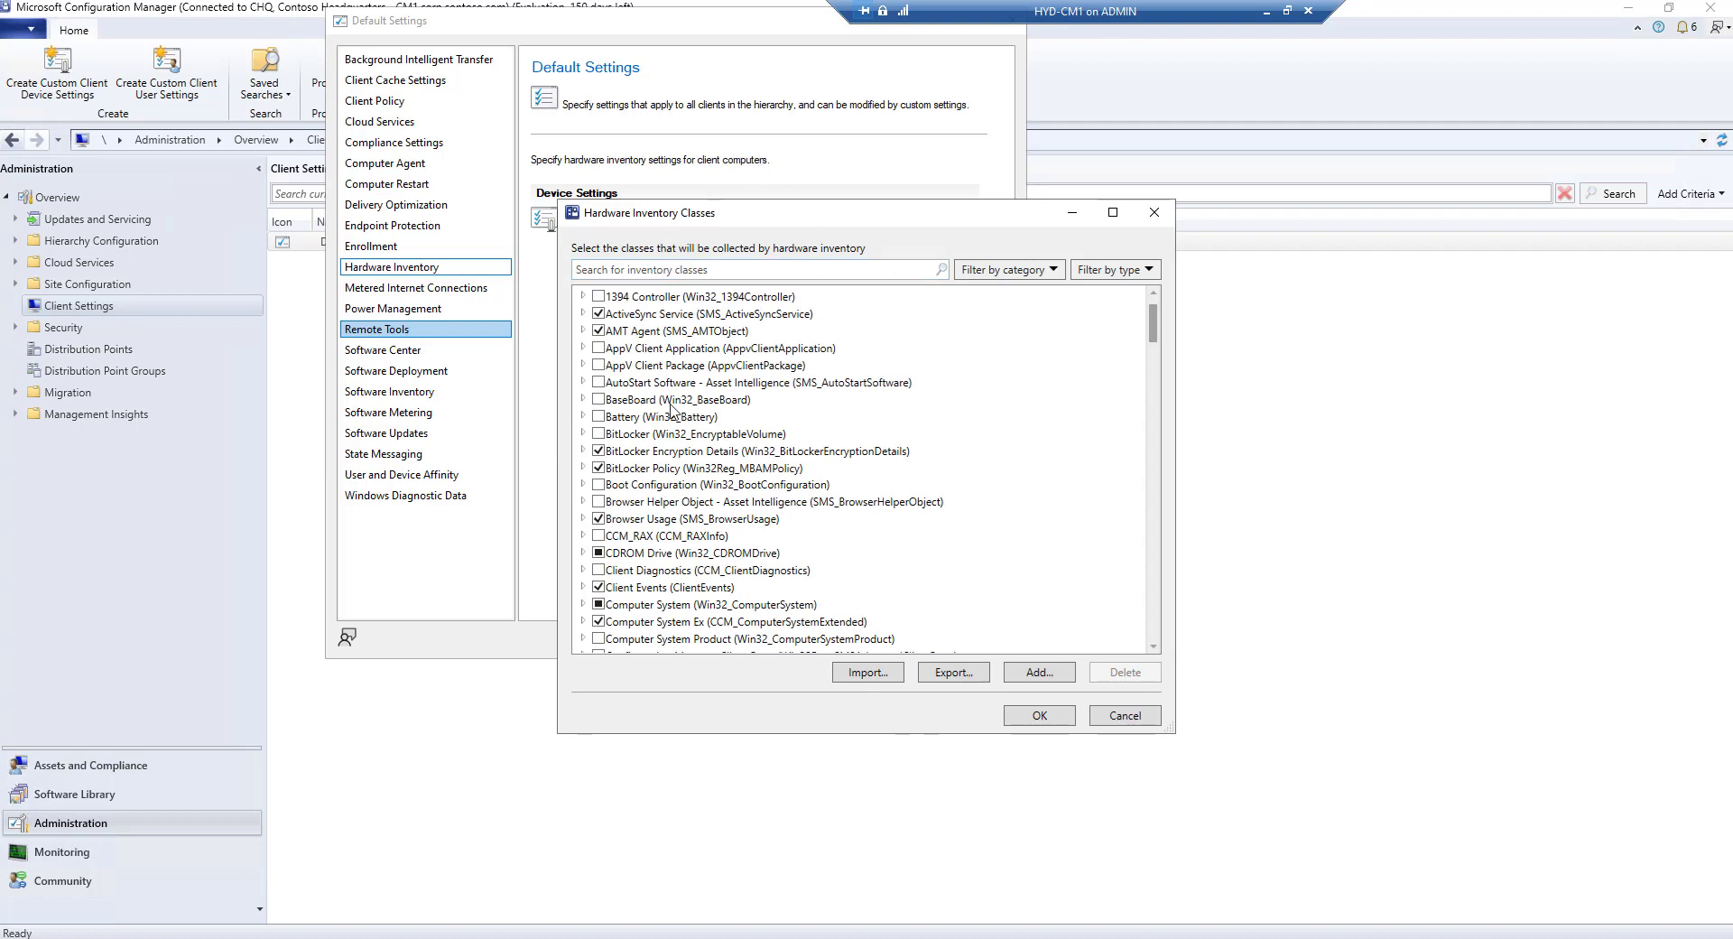
Expand the Disk Drives (Win32_DiskDrive) class and examine which of its attributes are selected for hardware inventory
{"action": "scroll", "coordinate": [672, 411], "scroll_direction": "down", "scroll_amount": 6}
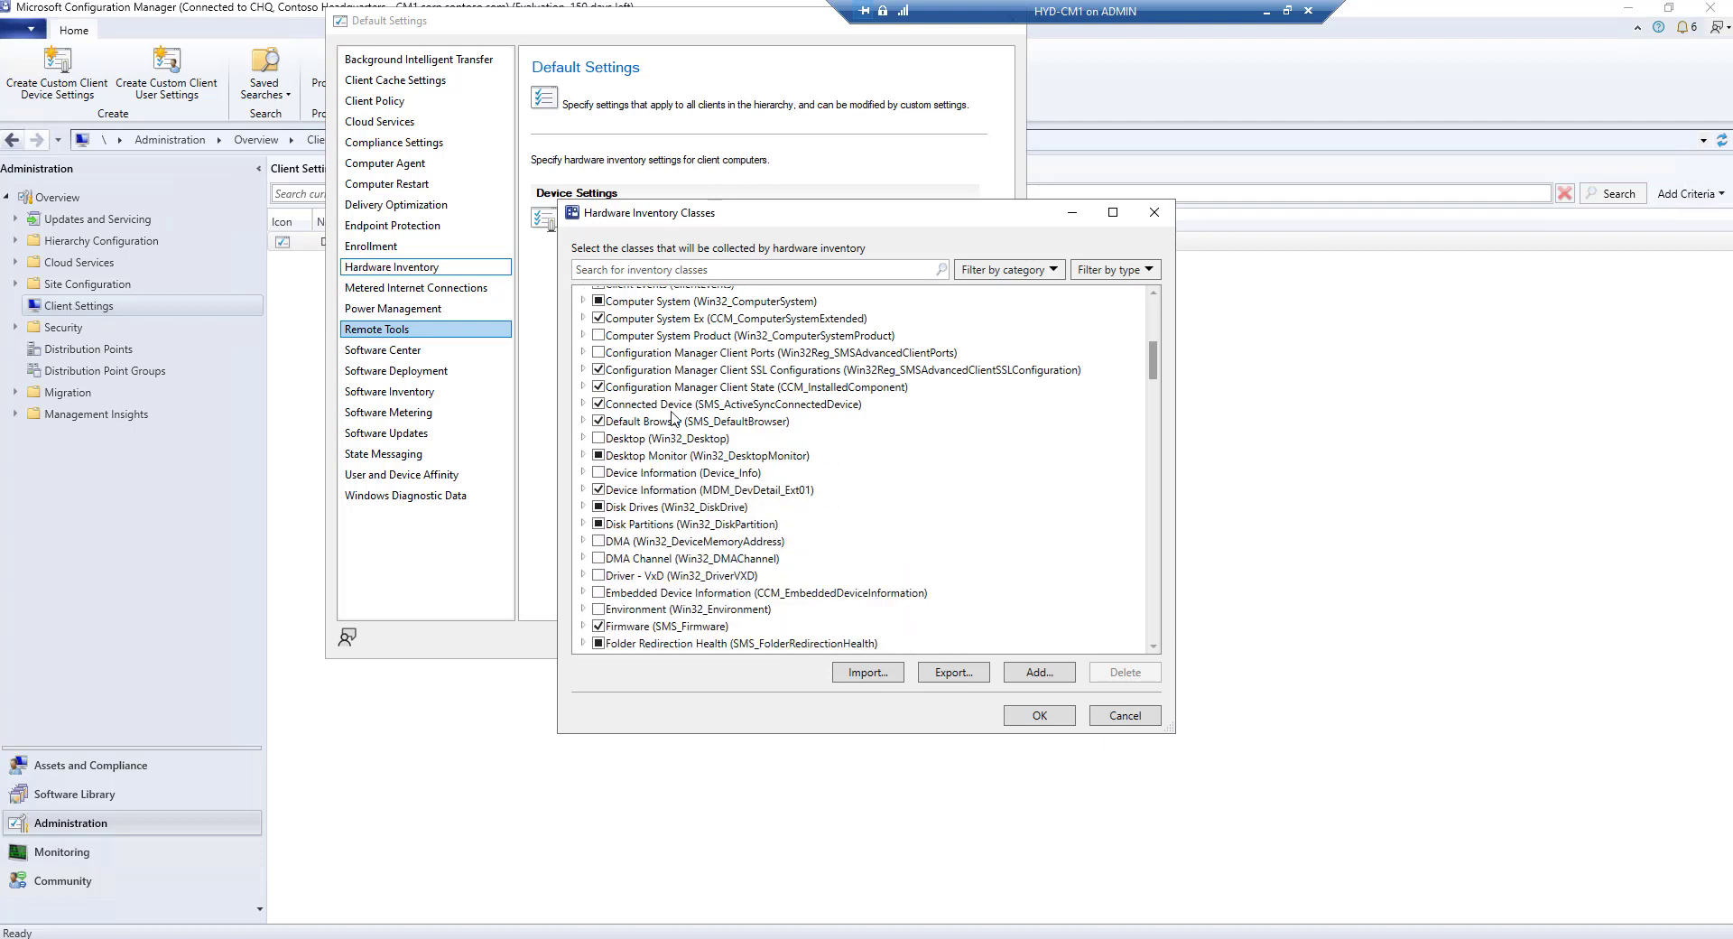
{"action": "left_click", "coordinate": [583, 508]}
{"action": "scroll", "coordinate": [713, 505], "scroll_direction": "down", "scroll_amount": 3}
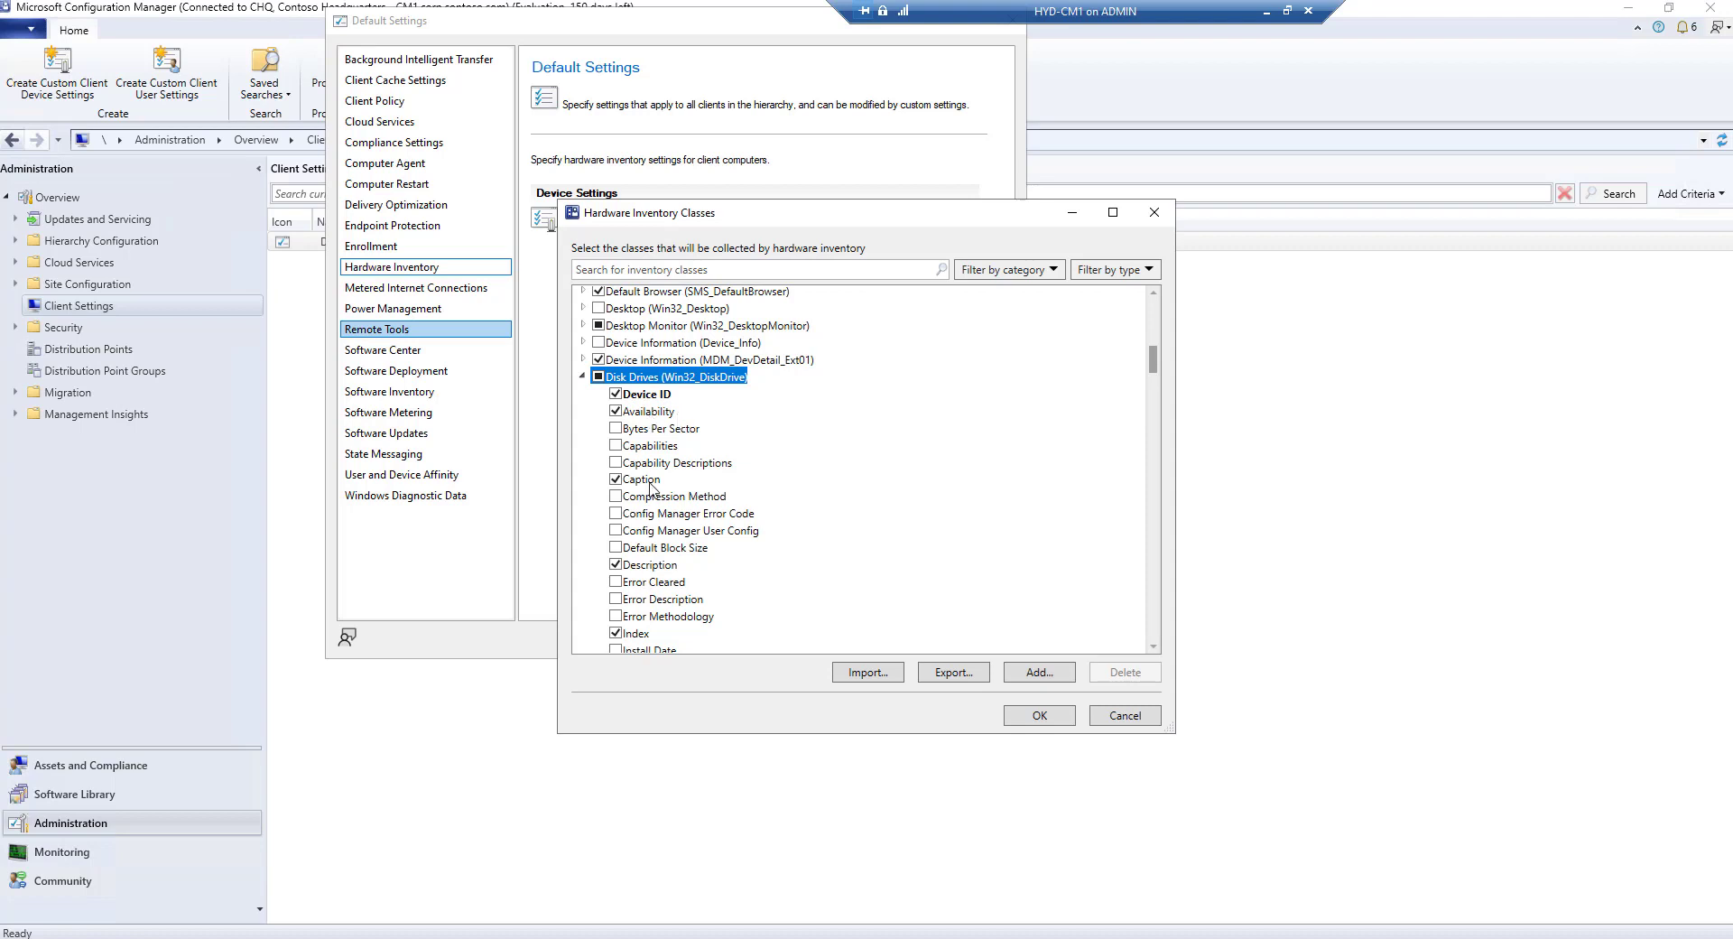
{"action": "scroll", "coordinate": [651, 488], "scroll_direction": "down", "scroll_amount": 1}
{"action": "scroll", "coordinate": [663, 564], "scroll_direction": "down", "scroll_amount": 2}
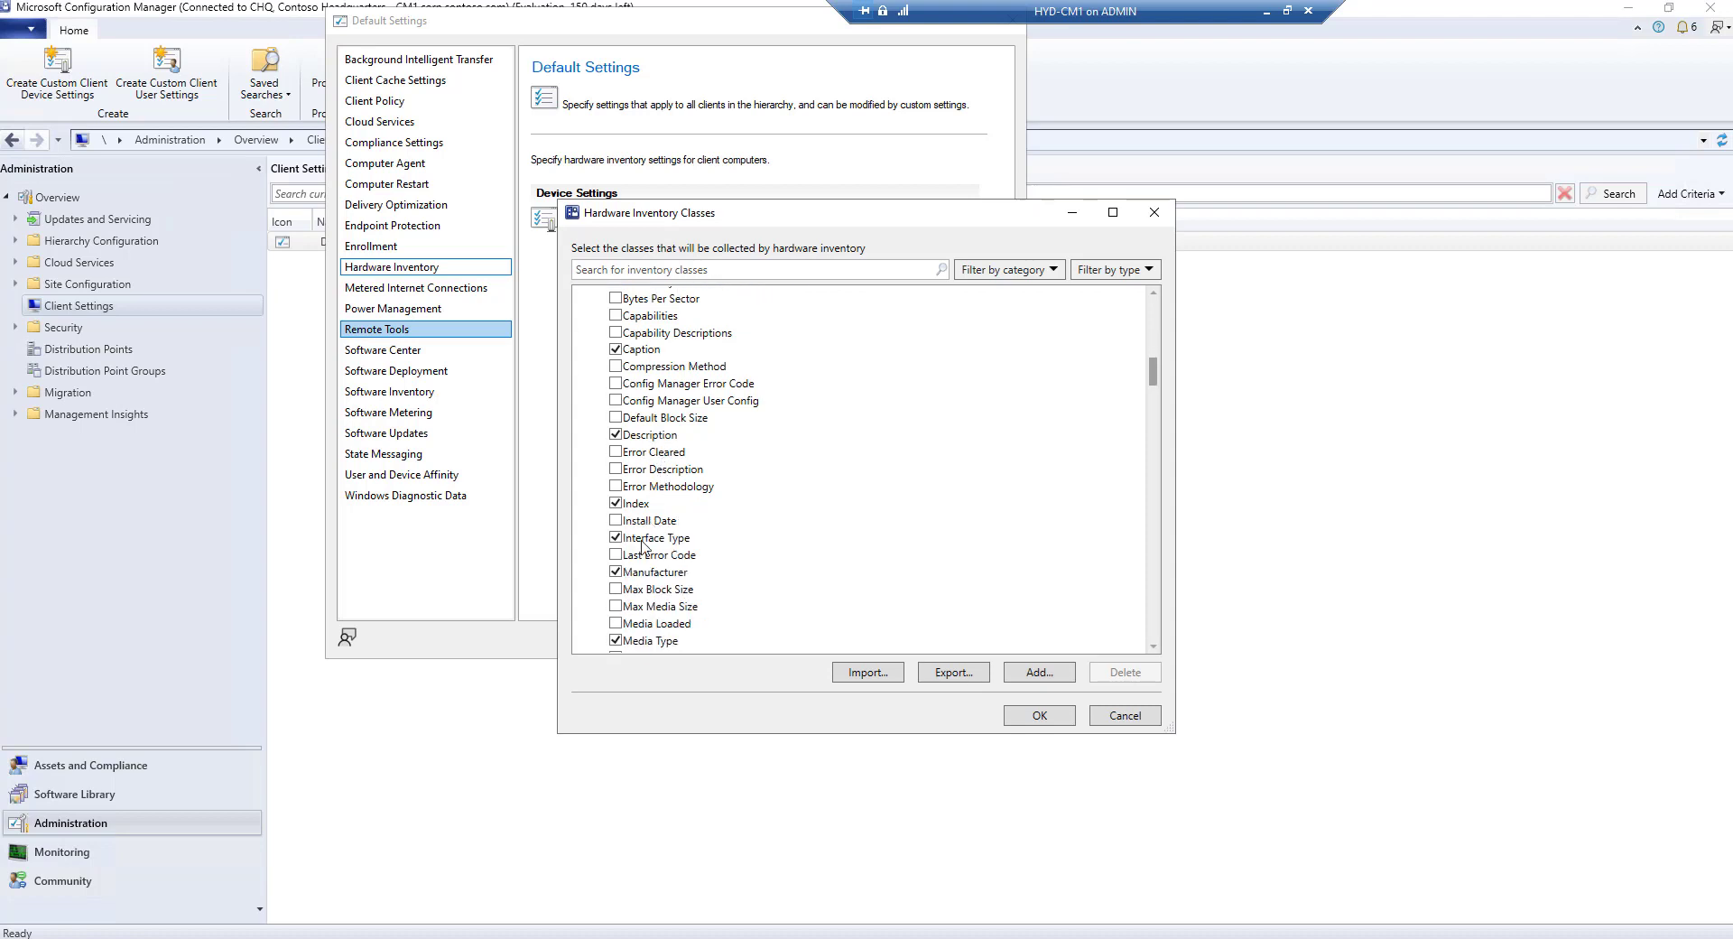
{"action": "scroll", "coordinate": [670, 549], "scroll_direction": "down", "scroll_amount": 2}
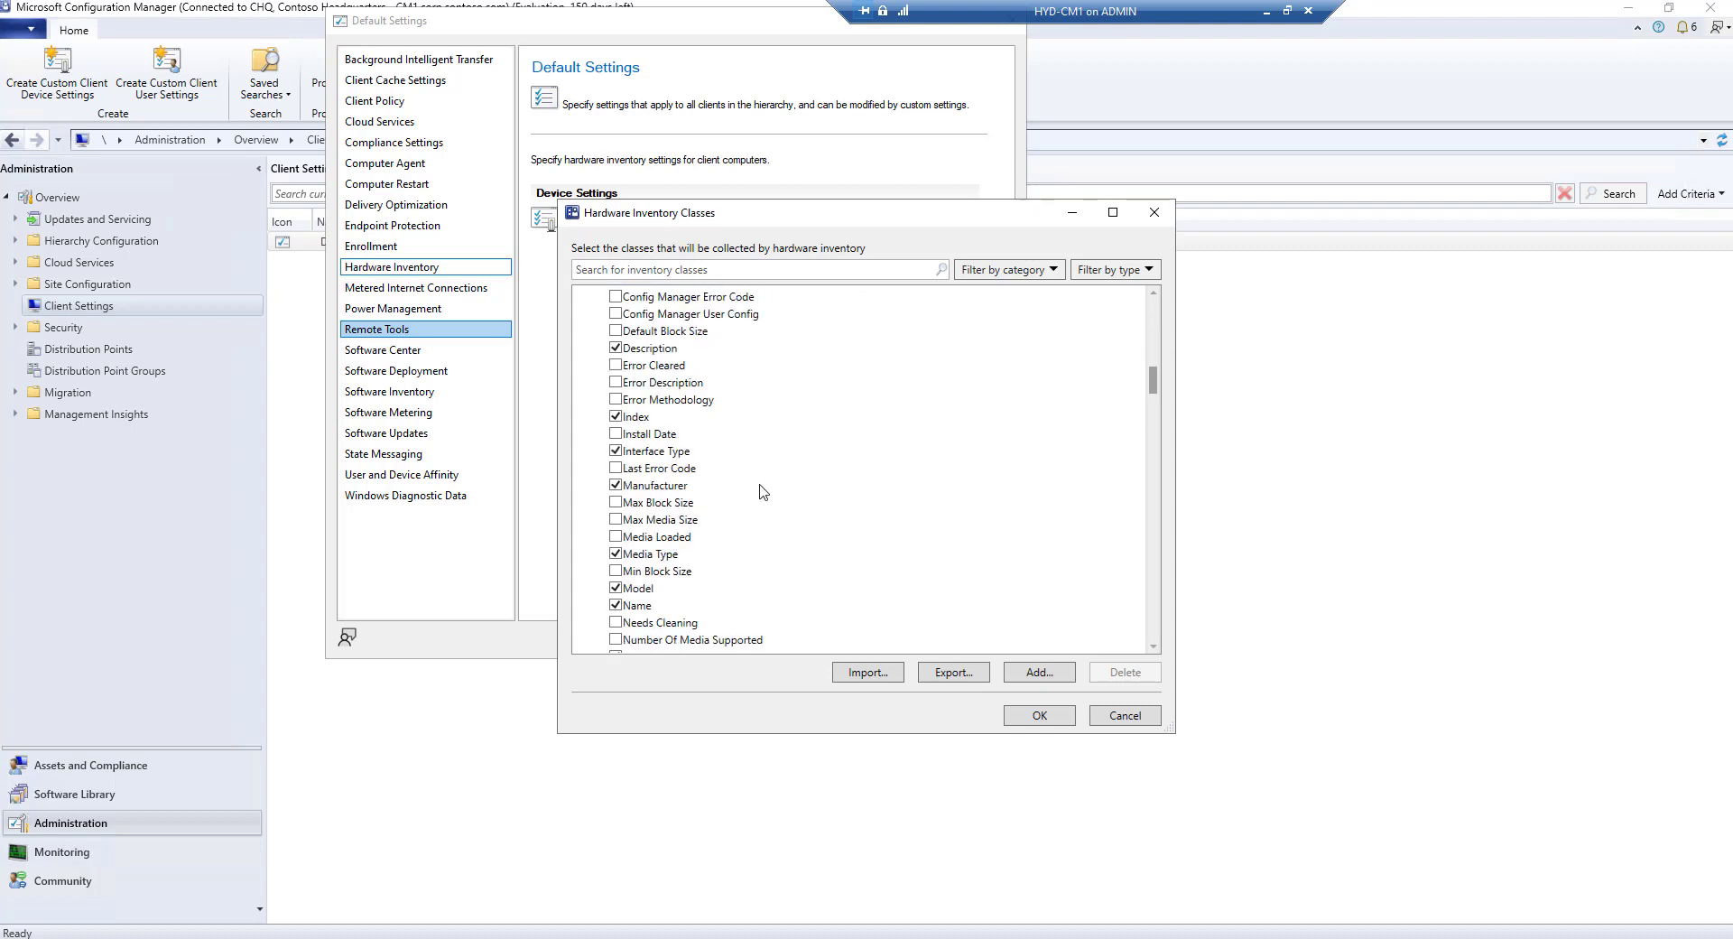
{"action": "scroll", "coordinate": [662, 586], "scroll_direction": "down", "scroll_amount": 1}
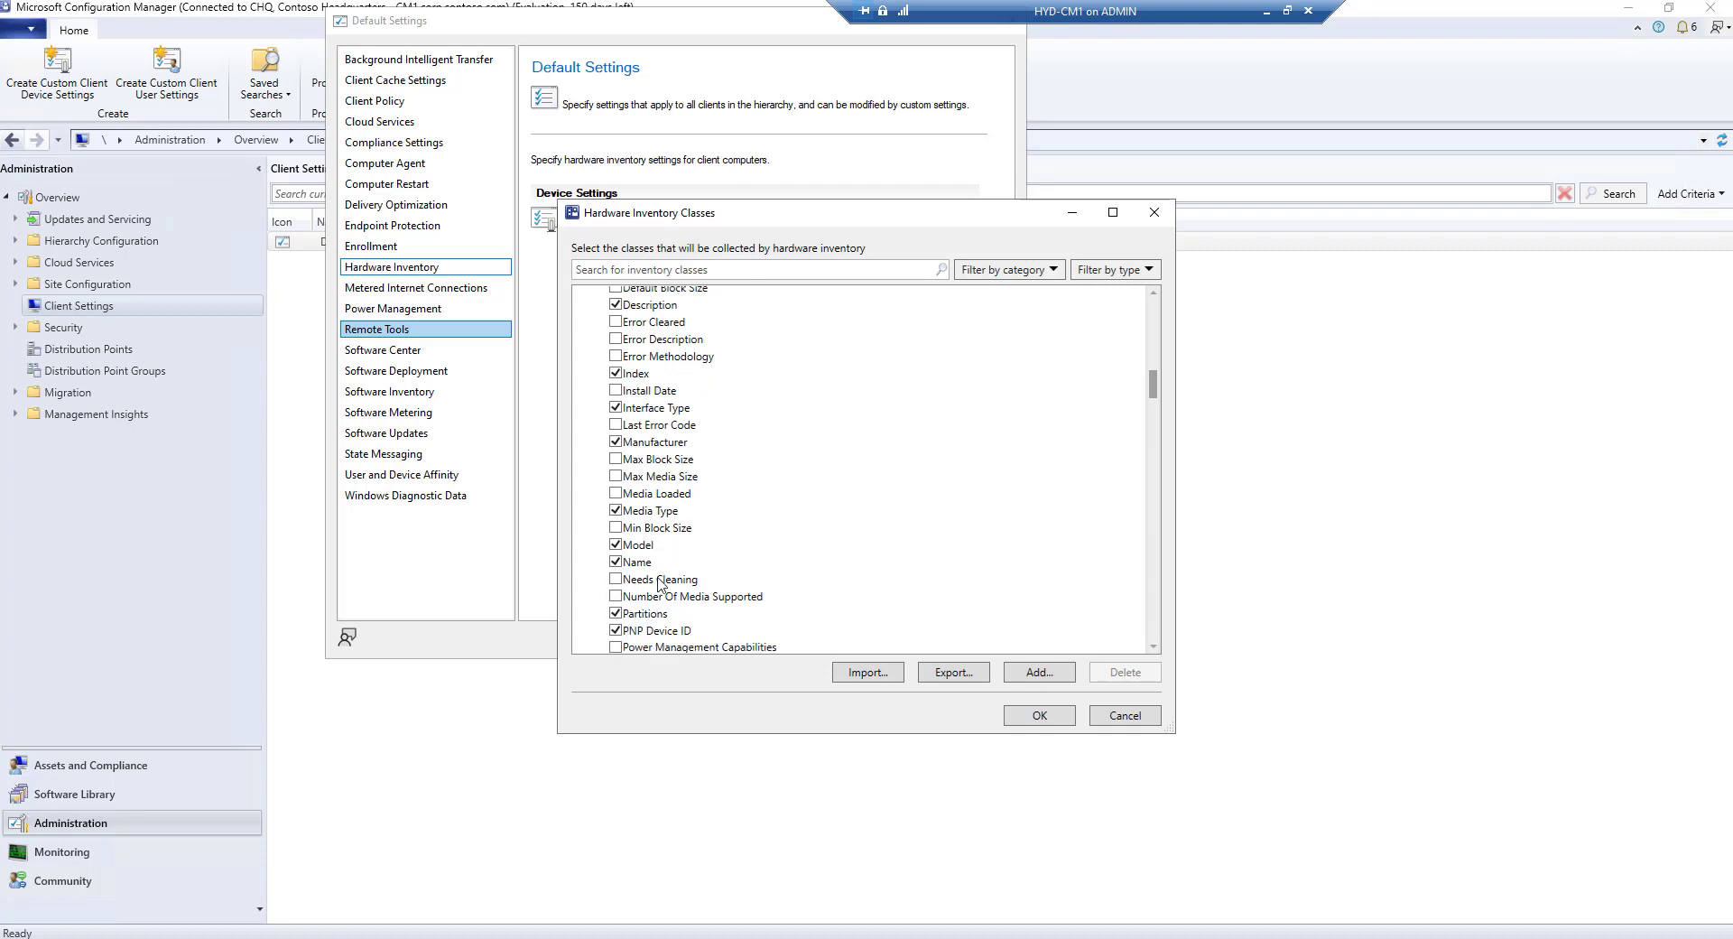
{"action": "scroll", "coordinate": [661, 571], "scroll_direction": "down", "scroll_amount": 1}
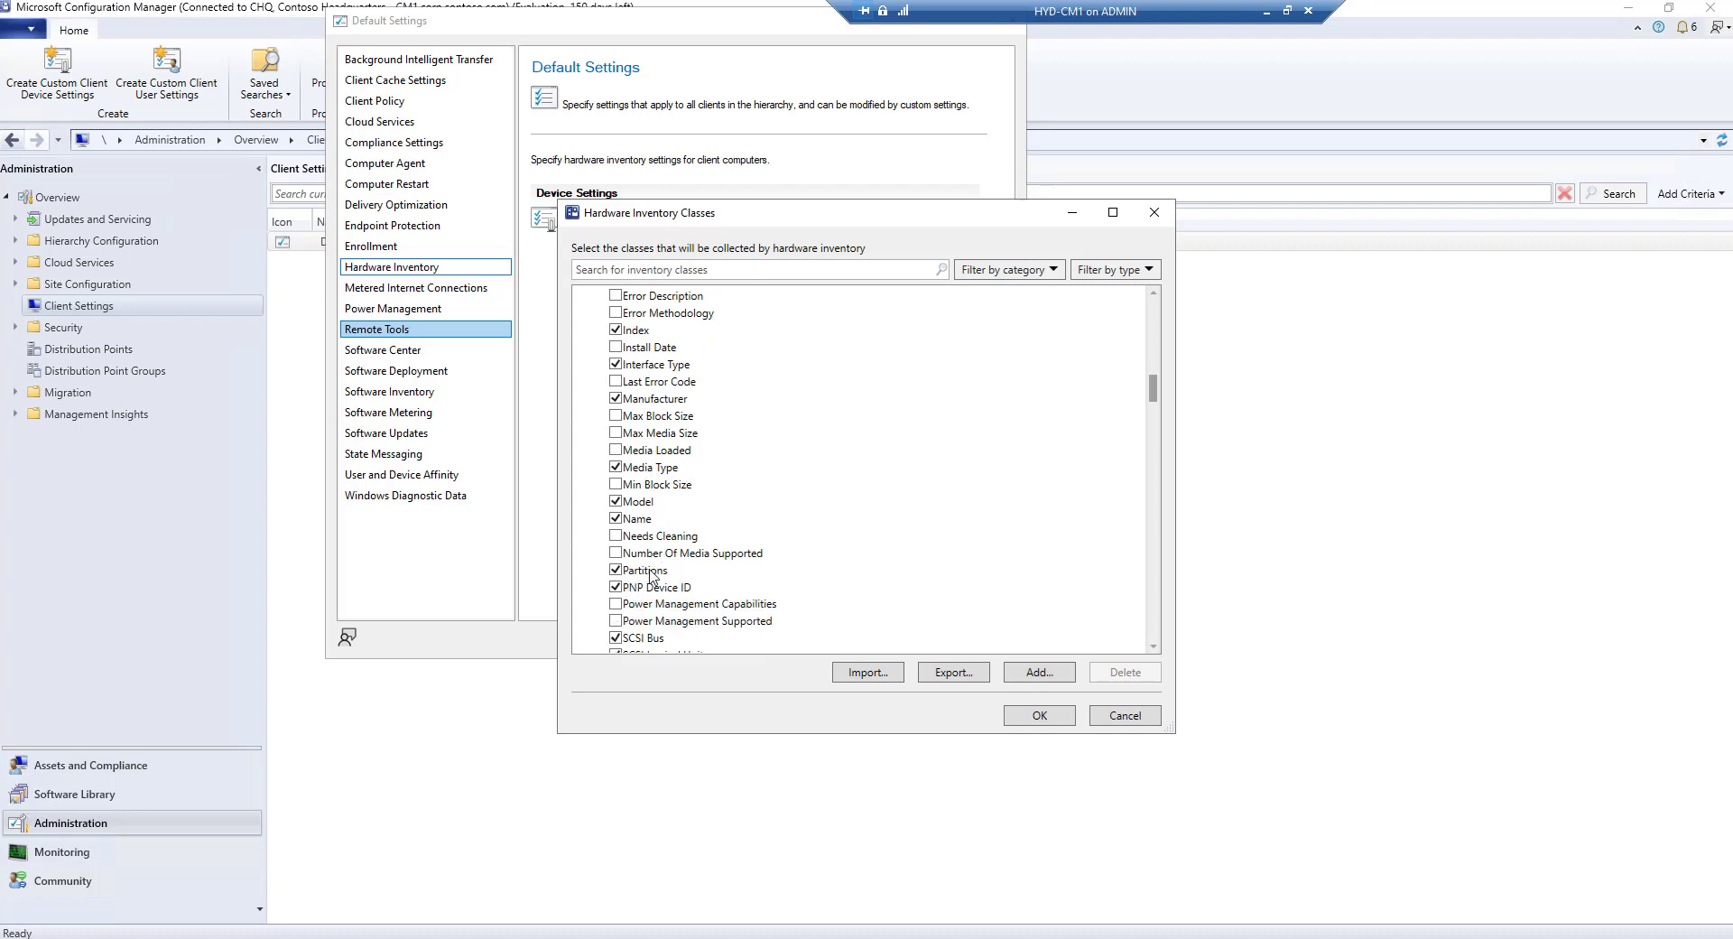
{"action": "scroll", "coordinate": [725, 545], "scroll_direction": "down", "scroll_amount": 8}
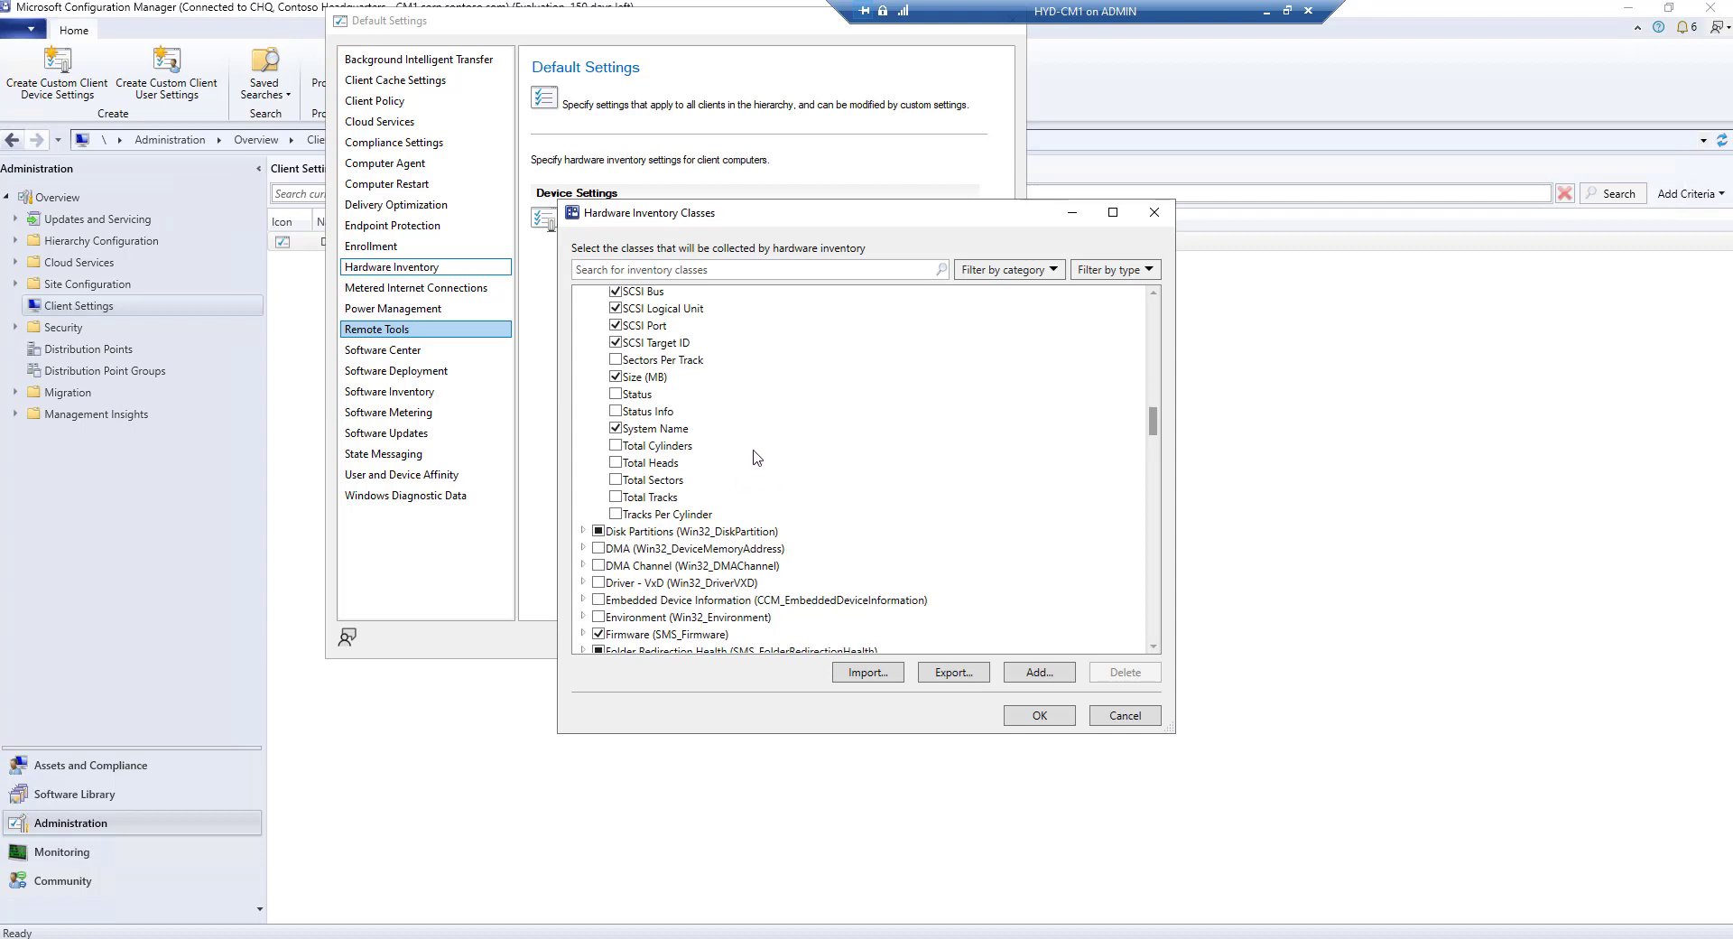
{"action": "scroll", "coordinate": [761, 456], "scroll_direction": "up", "scroll_amount": 2}
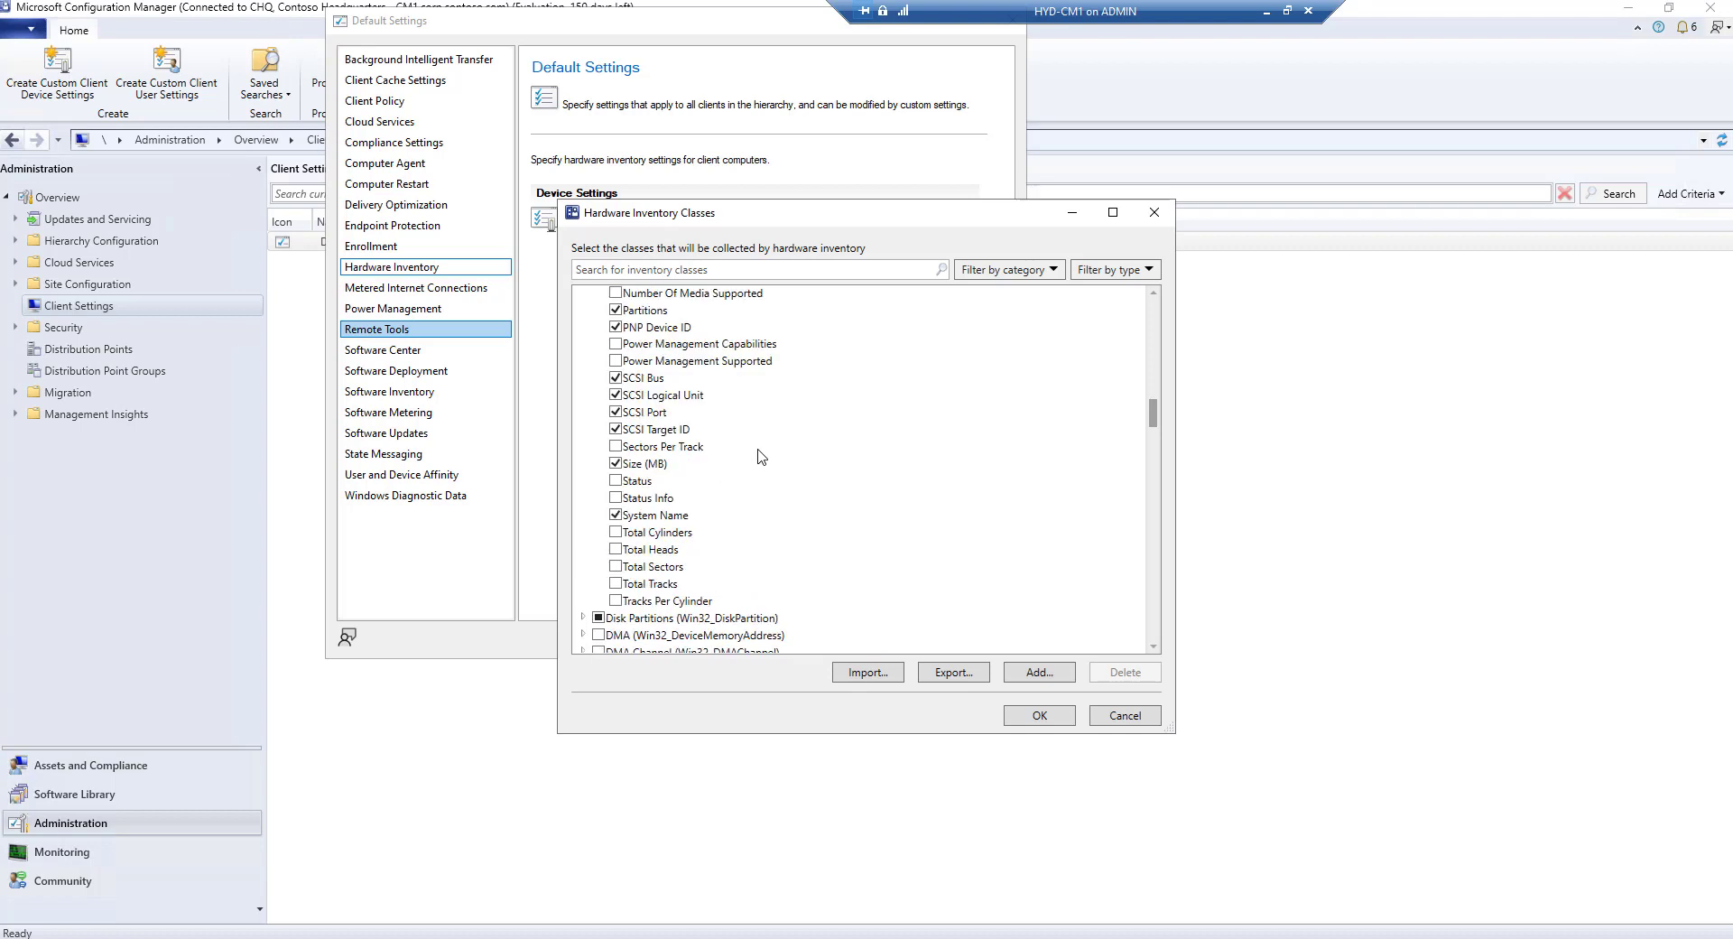